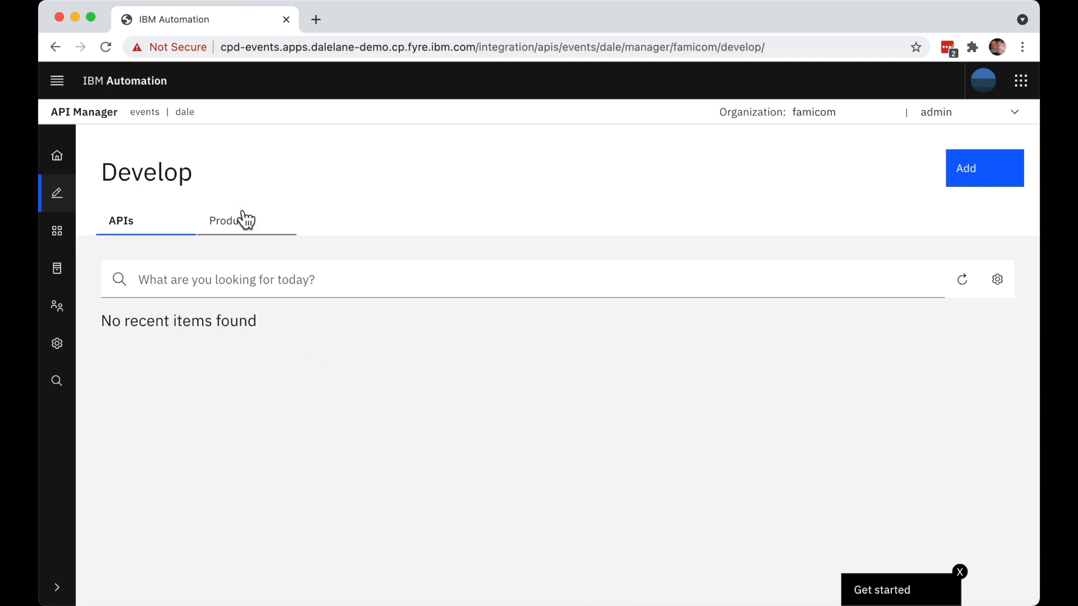
- Start a new product from scratch in the Develop area and title it "Flights"
left_click(230, 232)
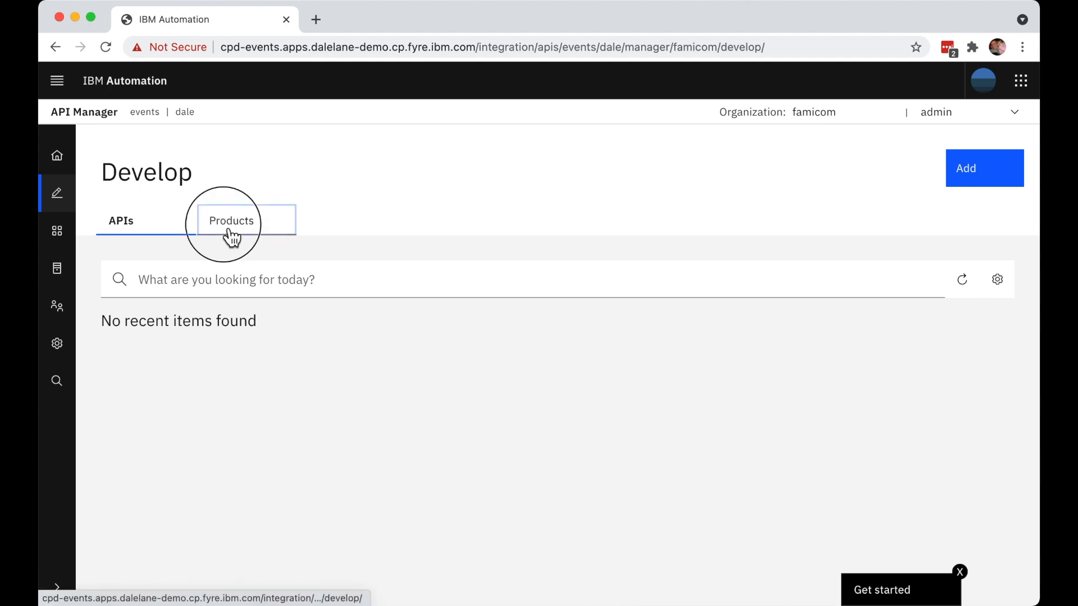
left_click(1007, 169)
left_click(942, 243)
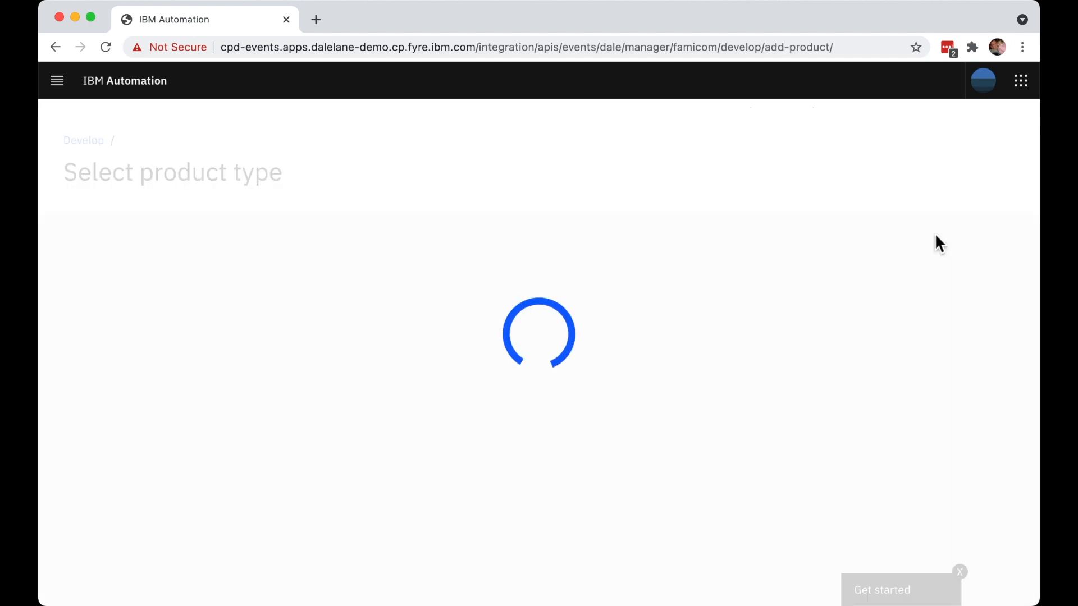
left_click(734, 491)
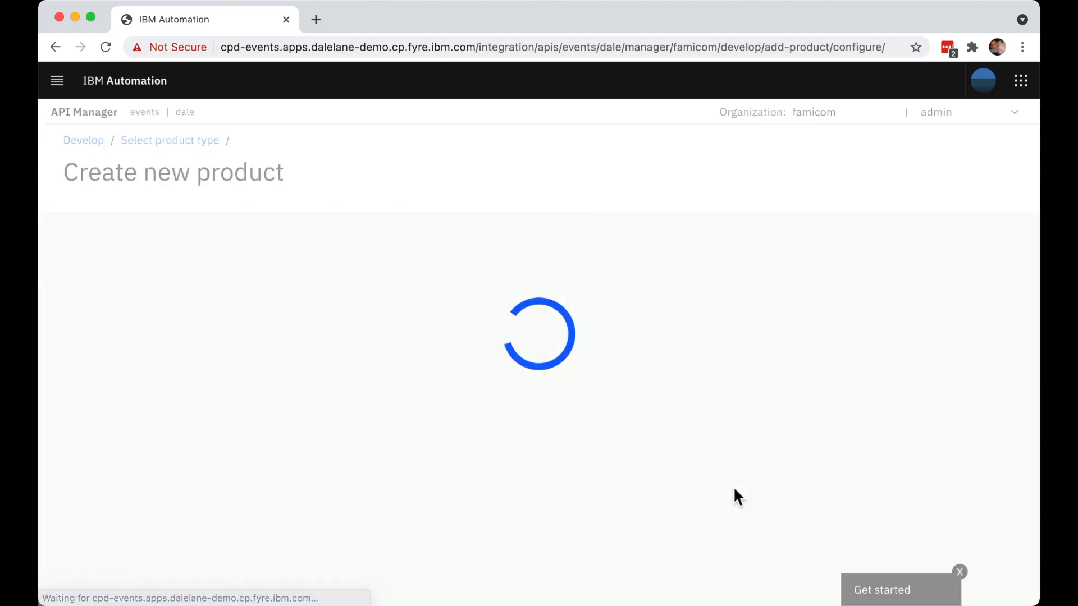
left_click(589, 355)
type("Flights")
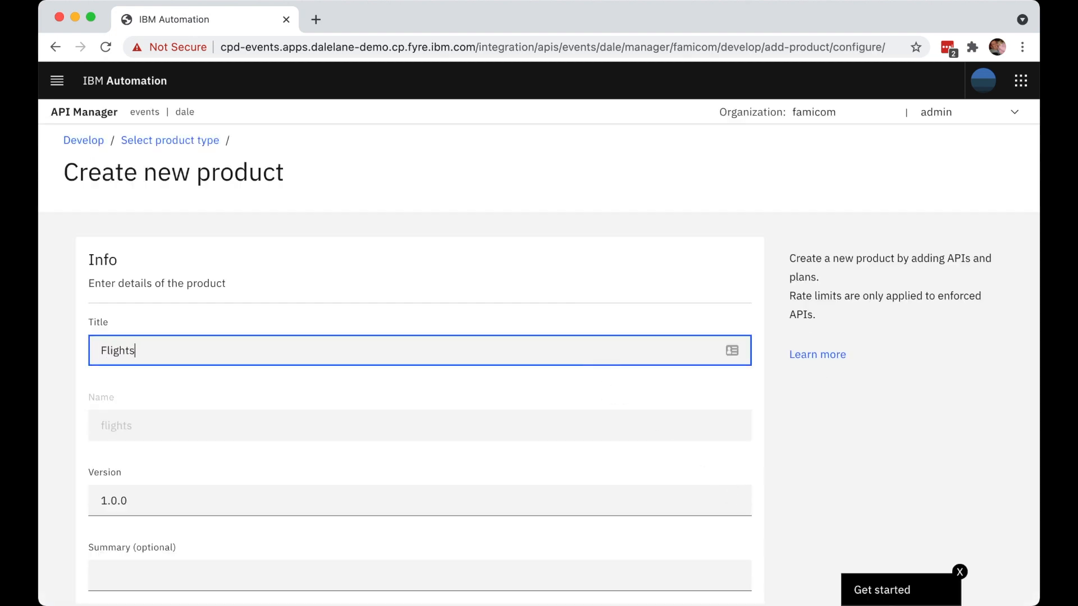
- Enter "Events relating to the Acme Air flights system" as the product's summary
key("Tab")
key("Tab")
type("Eve")
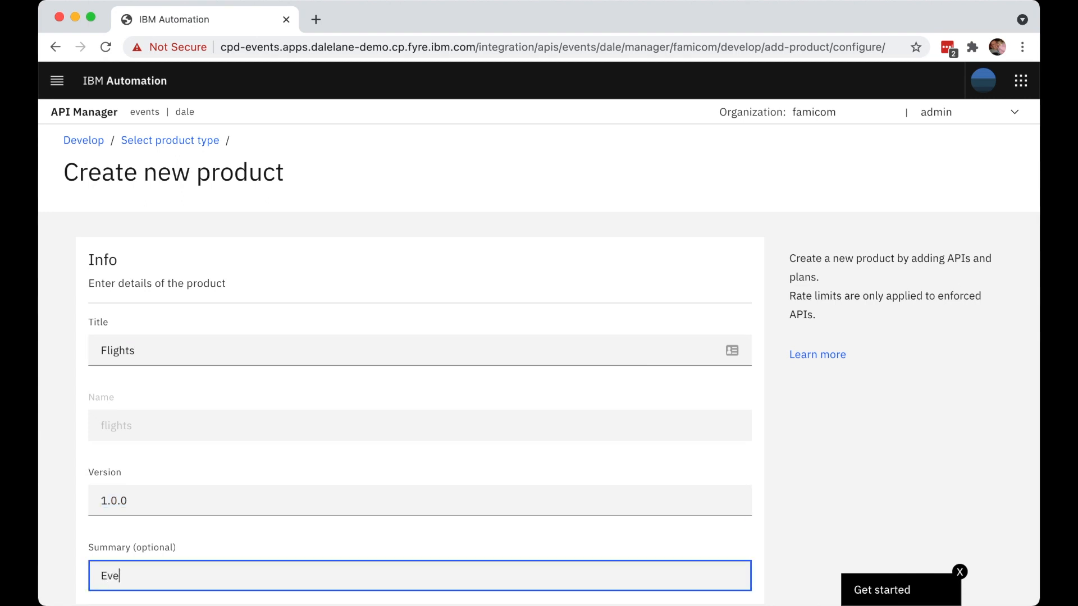
type("nts relating to the A")
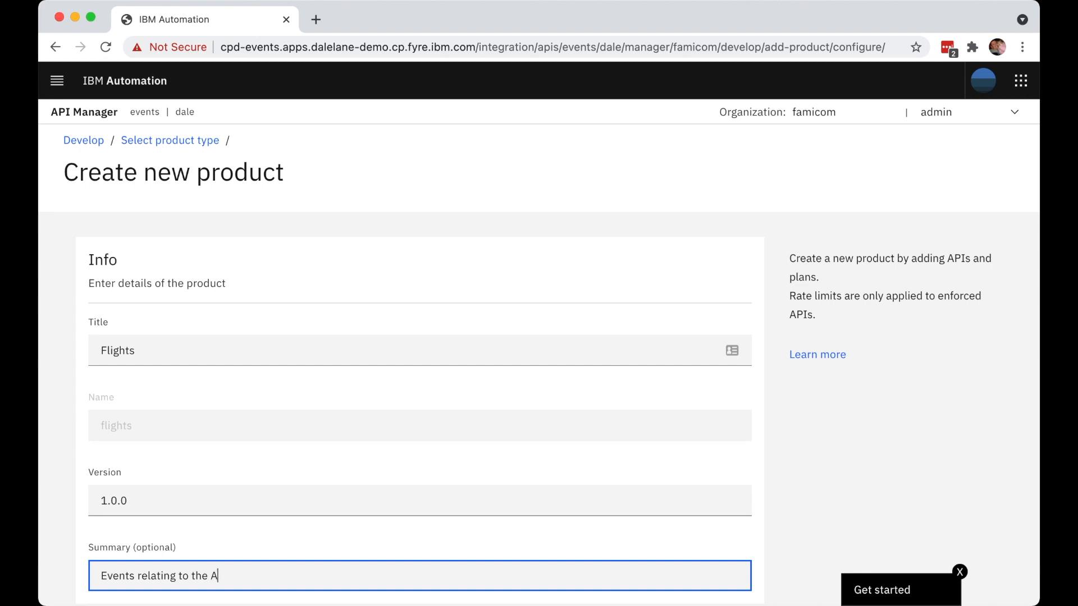
type("cme Air flights system")
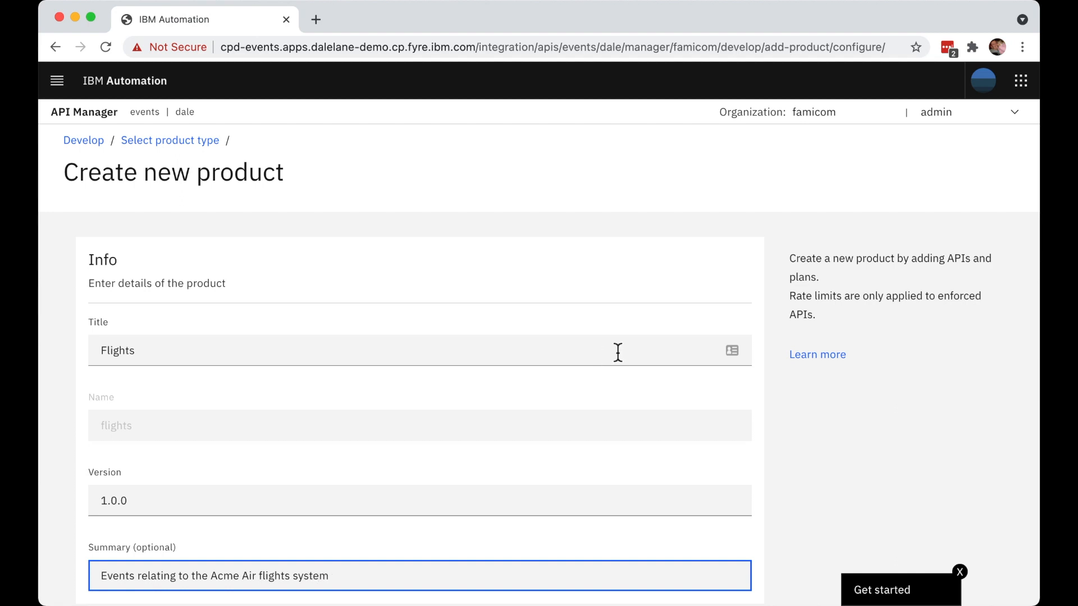
- Finish creating the product without APIs, keeping the Default Plan, Public visibility and Authenticated subscribability, and return to the Develop page
scroll(618, 352, "down", 2)
left_click(711, 562)
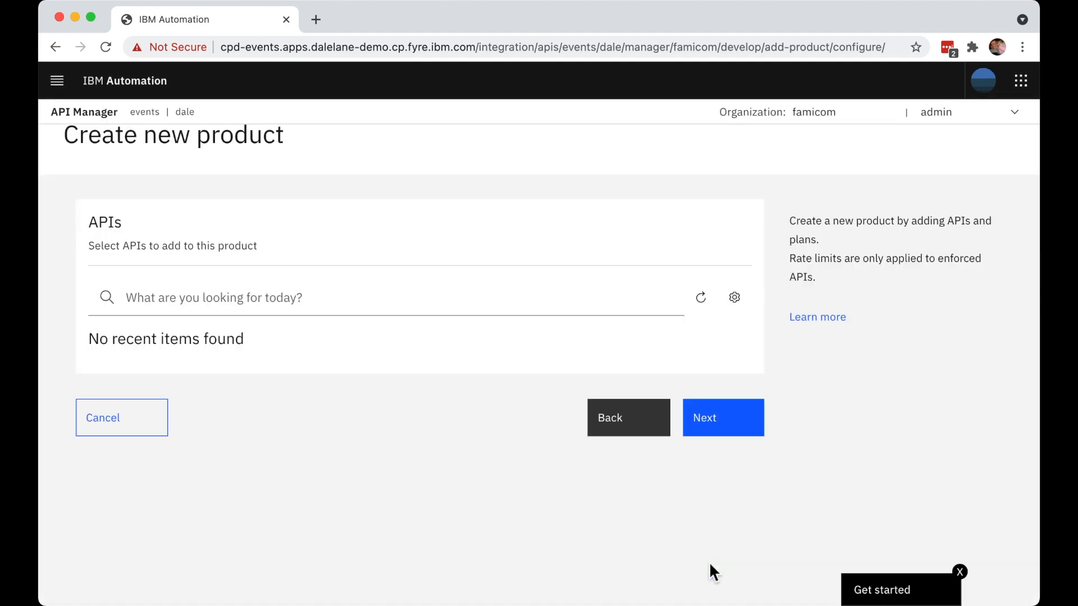
left_click(727, 419)
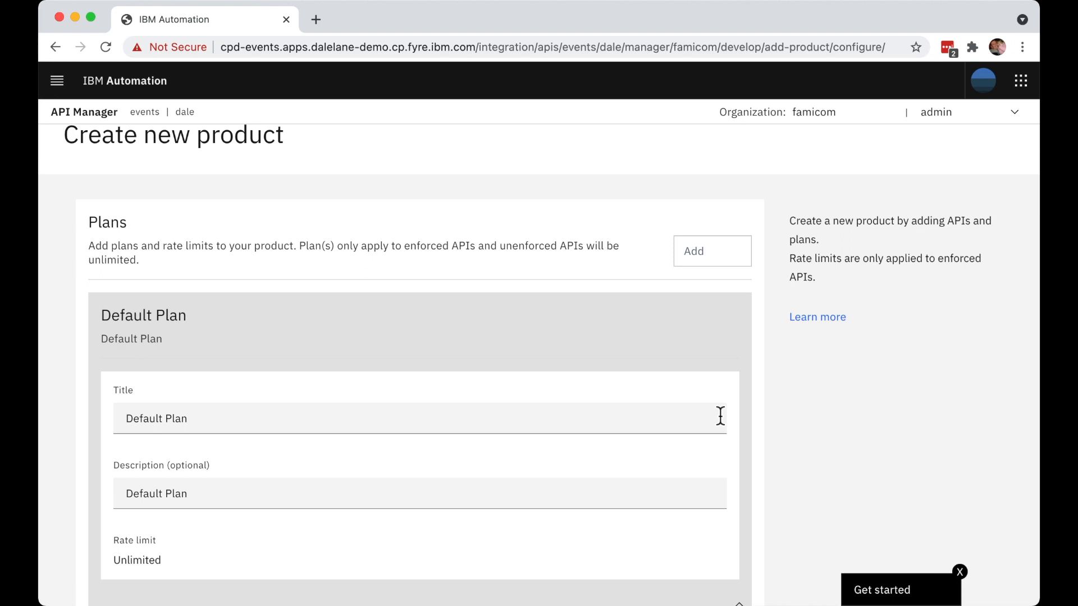
scroll(721, 415, "down", 3)
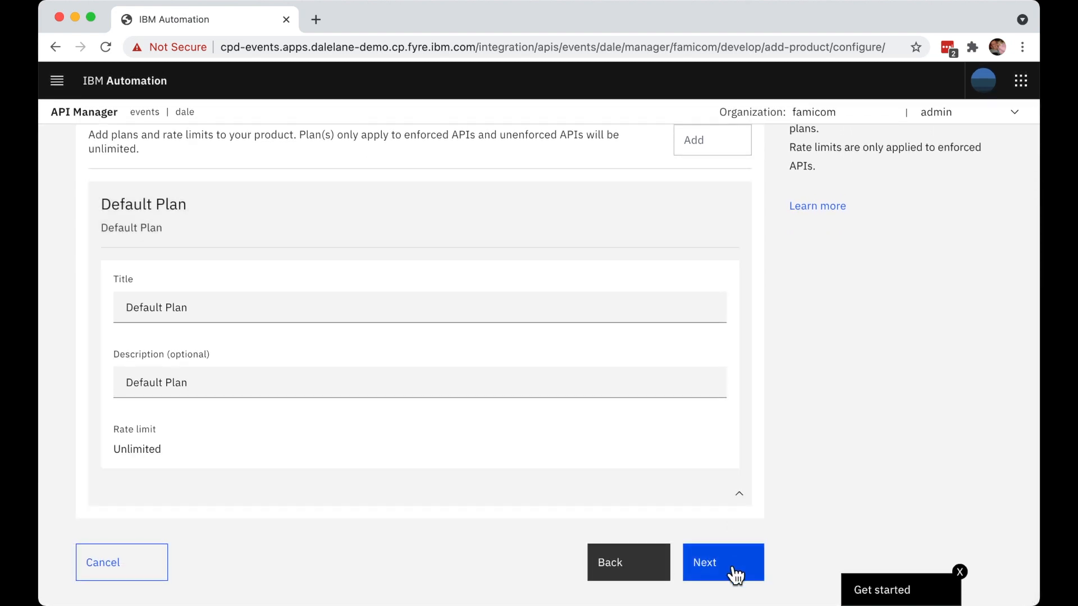
left_click(734, 575)
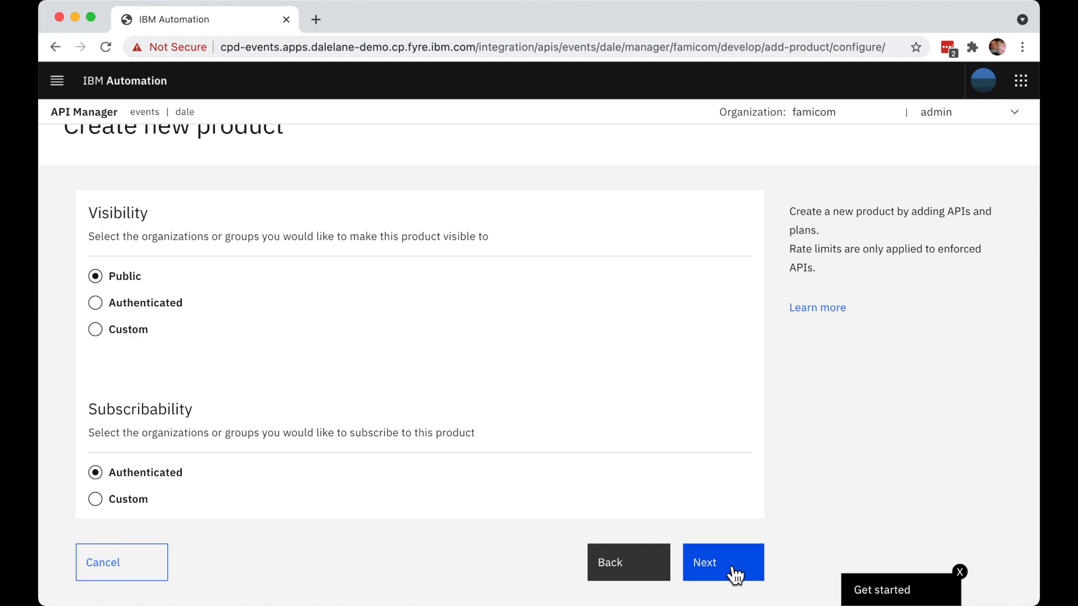
left_click(732, 572)
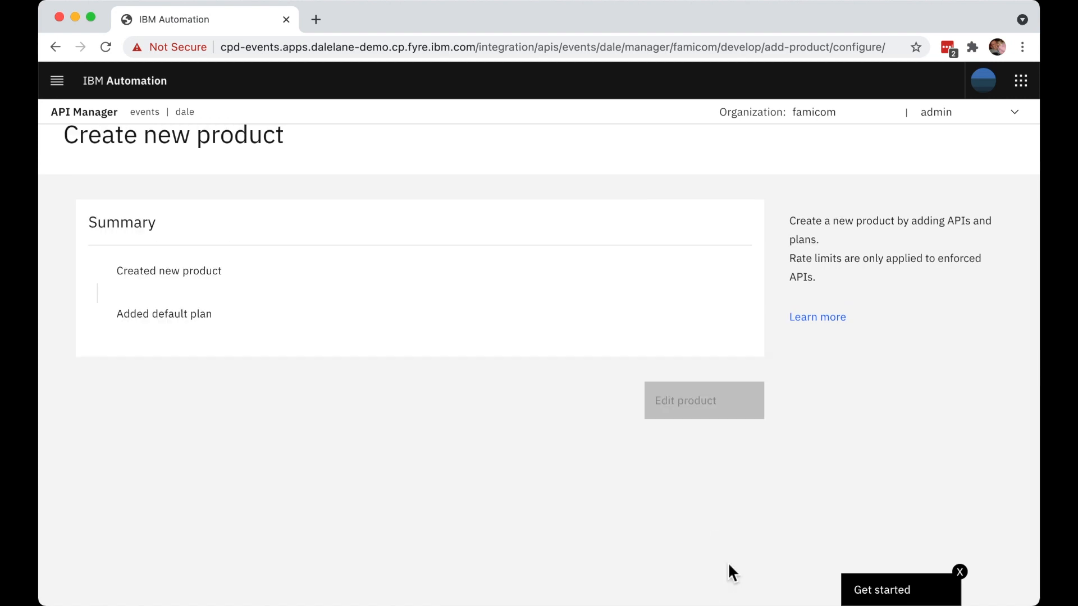
left_click(745, 411)
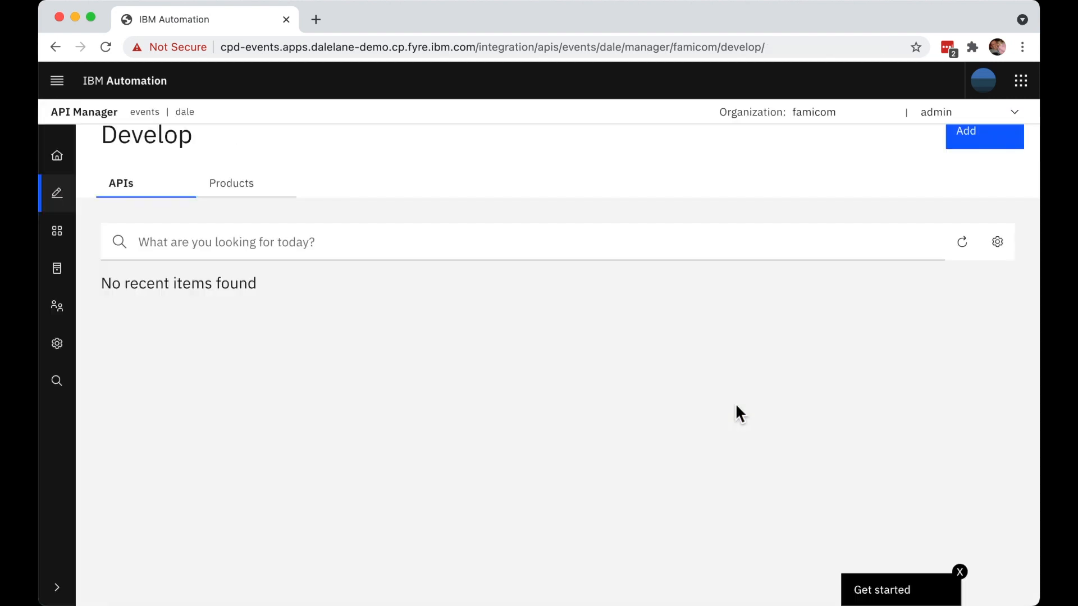
scroll(736, 413, "up", 2)
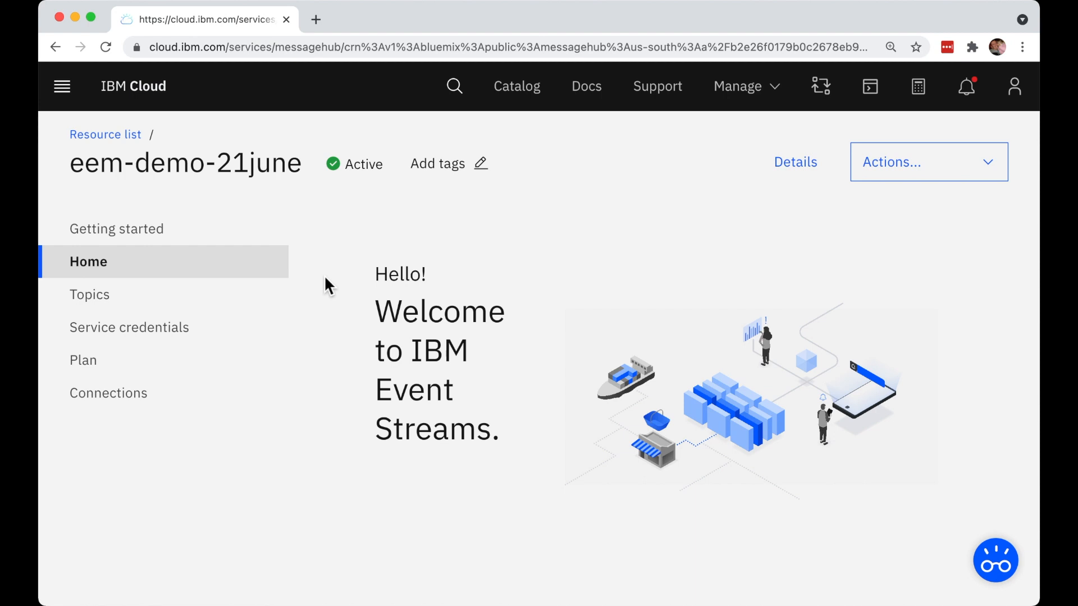
- Show the list of topics of the eem-demo-21june Event Streams service in IBM Cloud
left_click(127, 302)
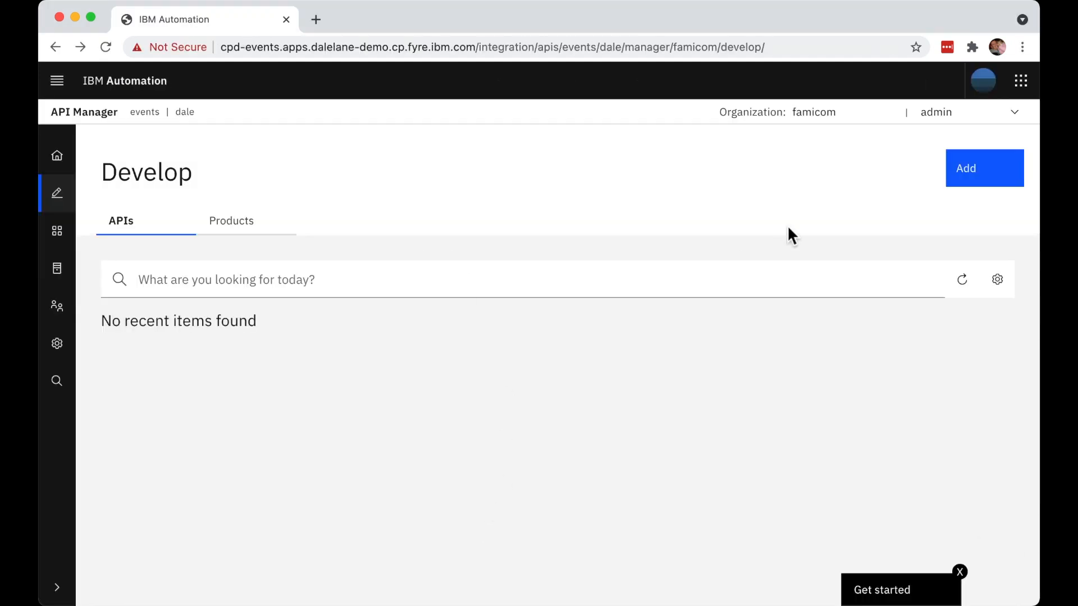
- In API Manager, start a new AsyncAPI from a Kafka topic and title it "Flight landings"
left_click(998, 178)
left_click(975, 211)
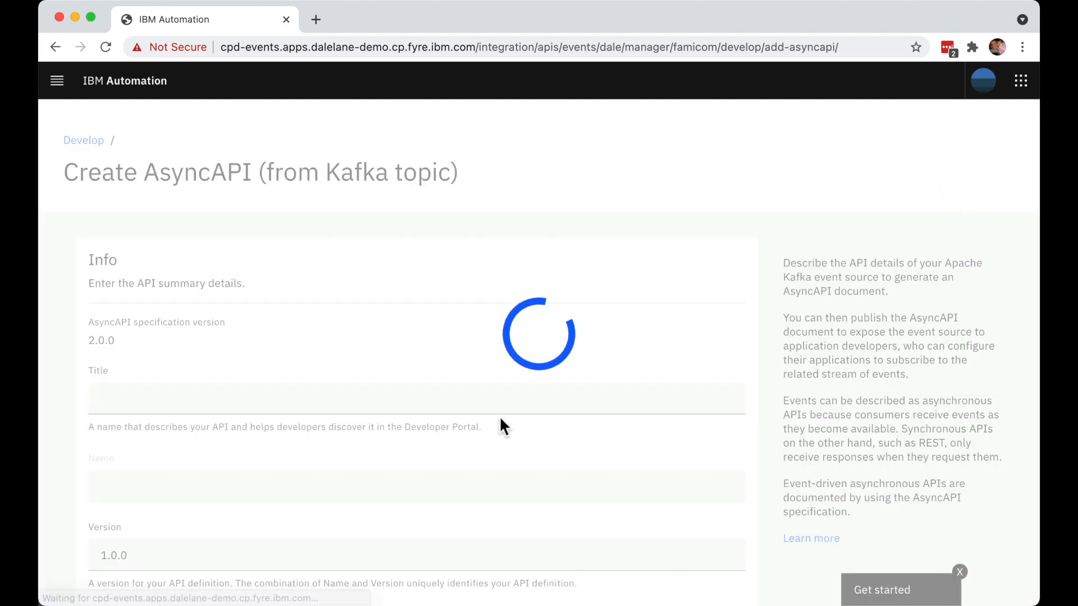
left_click(464, 397)
type("Flight landinigs")
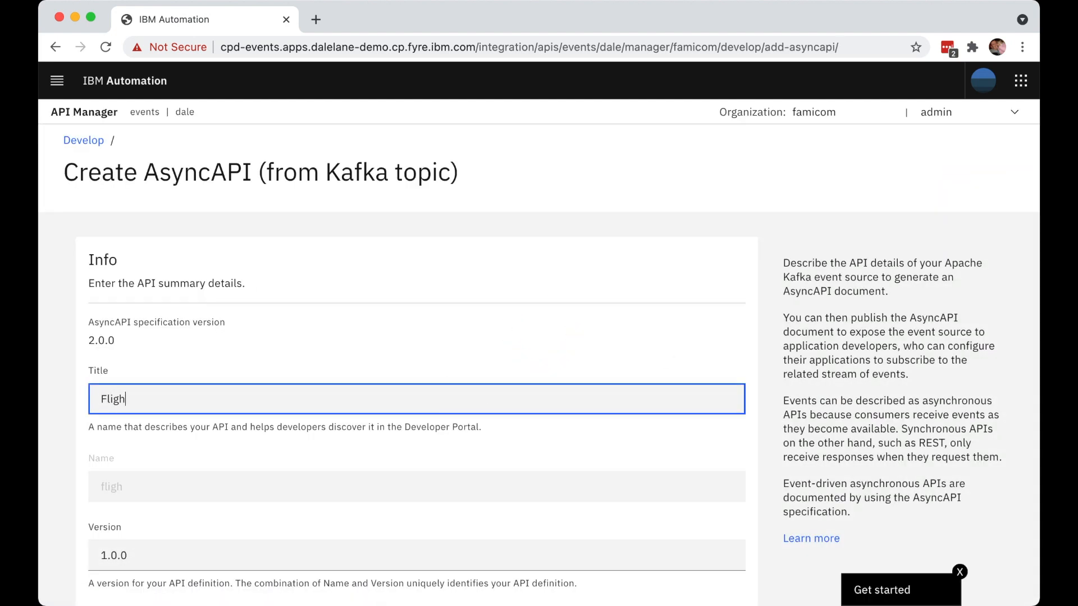
key("BackSpace")
key("BackSpace")
key("BackSpace")
type("gs")
- Fill in the API description with "Events emitted when a flight lands. Events include basic information about the flight."
scroll(523, 441, "down", 5)
scroll(501, 448, "down", 2)
left_click(402, 506)
type("Events emitted when a flight lands. Events include basic information about the flight.")
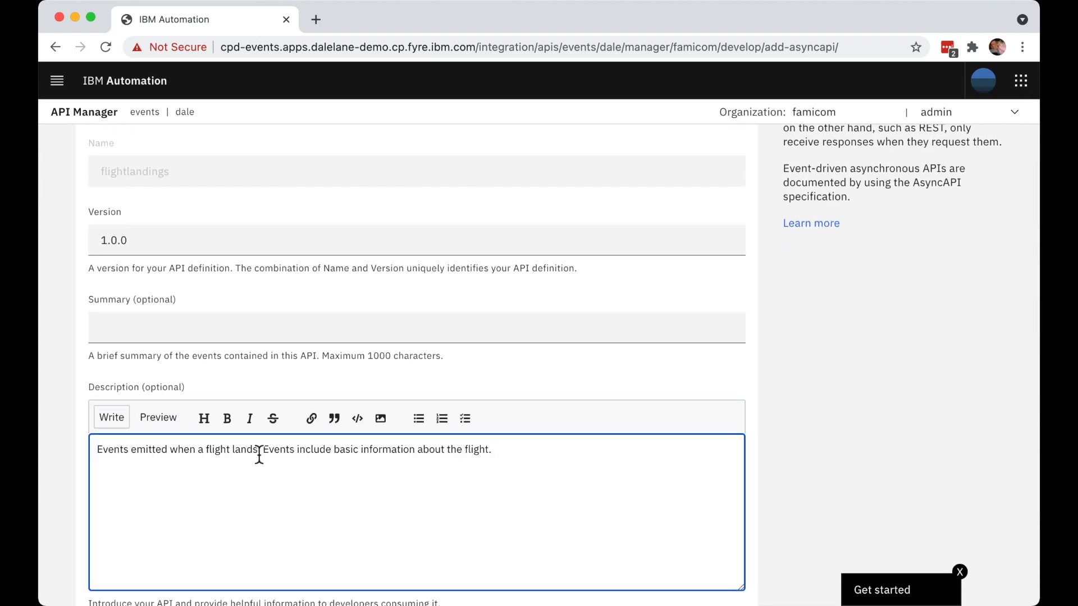
- Enter "Events emitted when a flight lands" as the API's summary
left_click(192, 341)
type("Event")
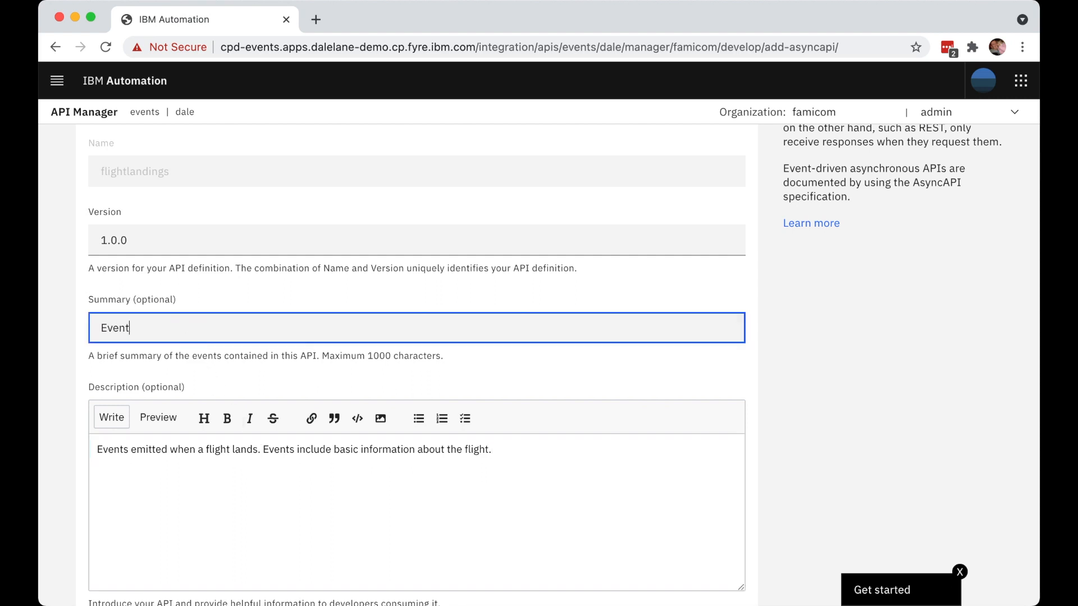
type("s emitted when a flight lands")
- Copy the bootstrap server address from the Event Streams connection details in IBM Cloud into the API's Bootstrap servers setting
scroll(272, 451, "down", 10)
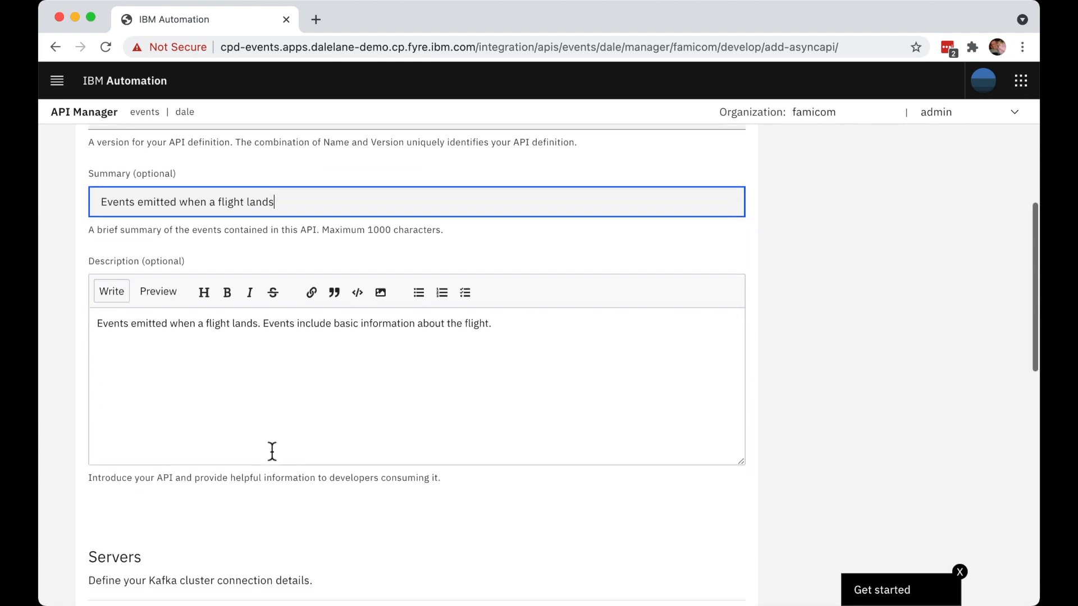
left_click(212, 307)
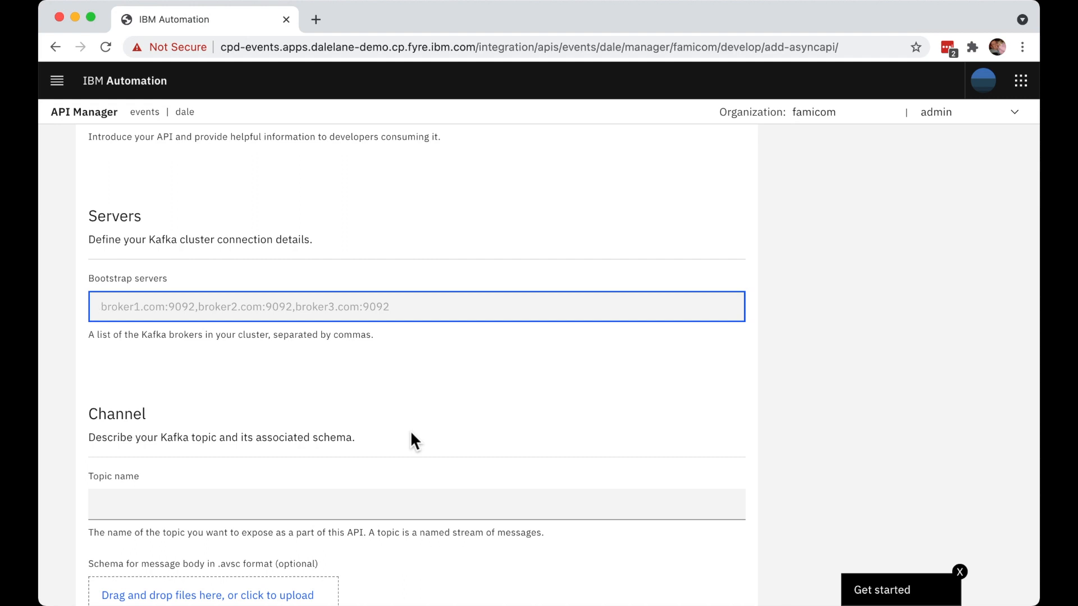
key("super+grave")
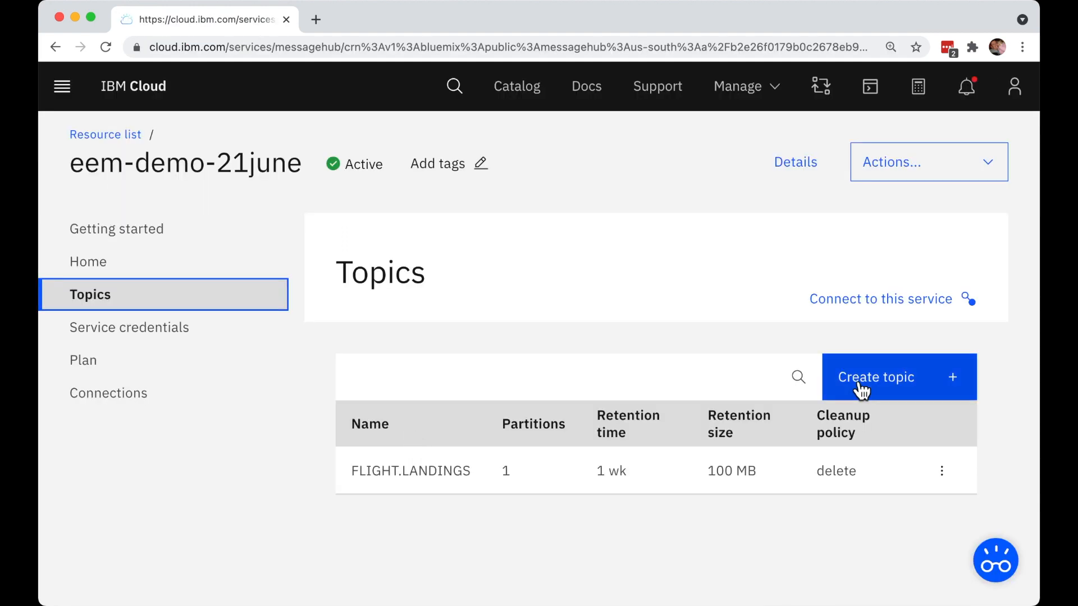
left_click(885, 299)
scroll(868, 396, "down", 4)
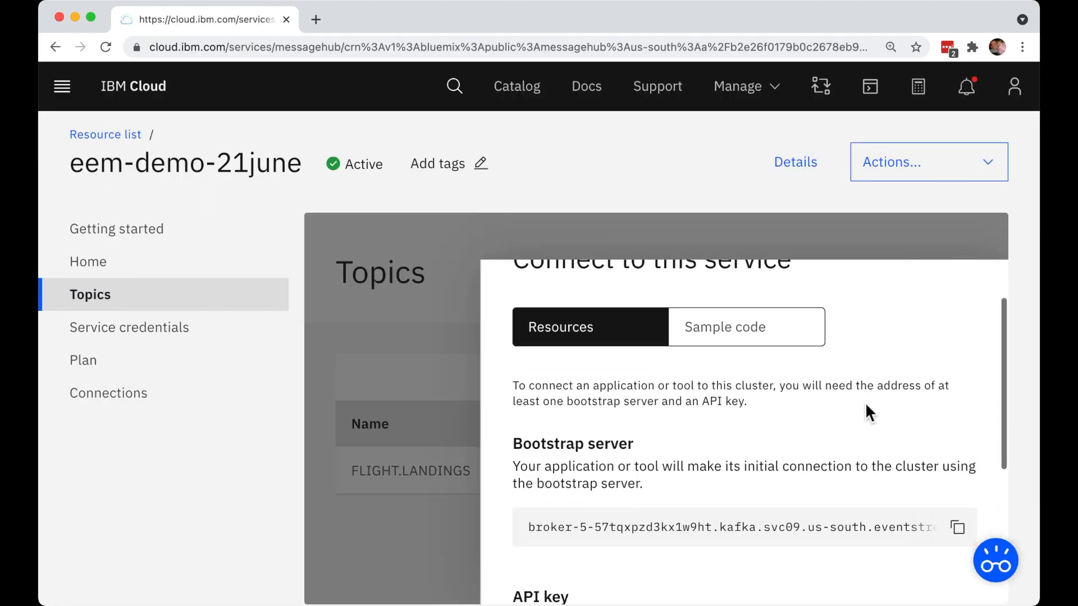
left_click(957, 505)
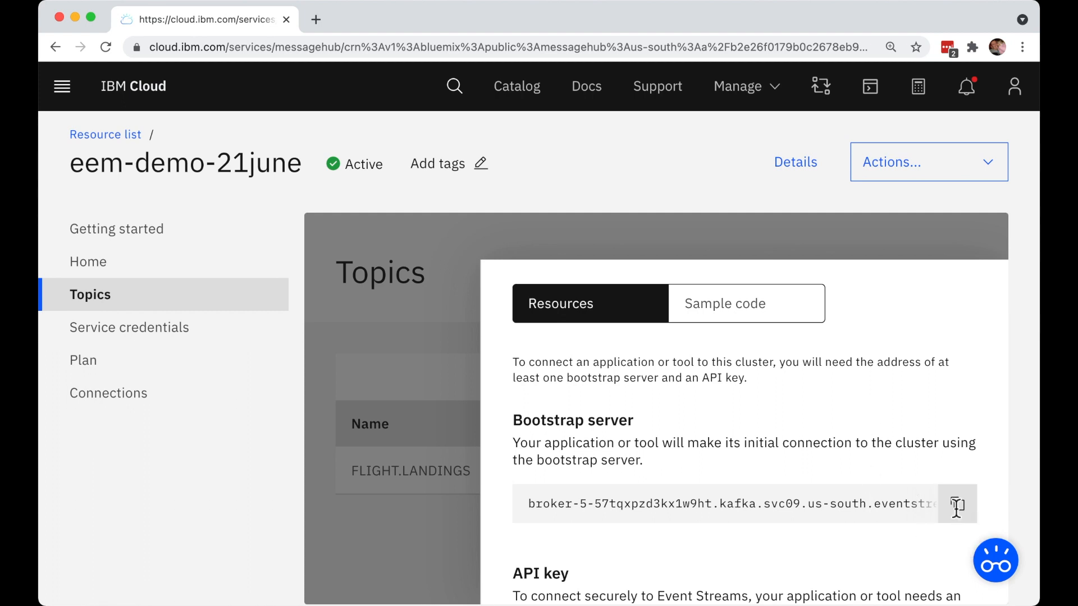
key("super+grave")
key("super+v")
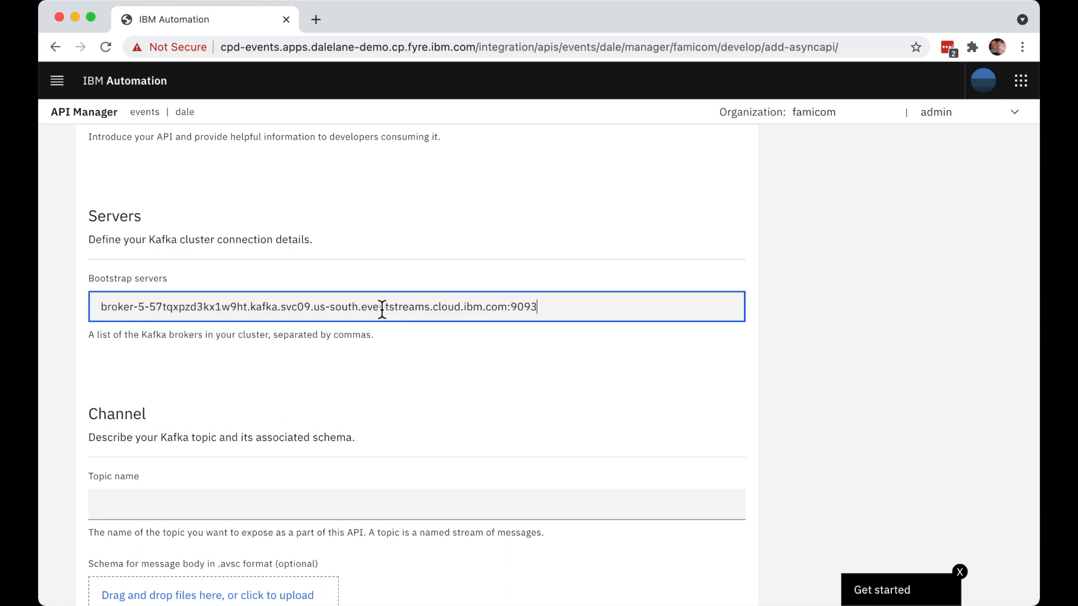
- Set the channel's topic name to FLIGHT.LANDINGS
scroll(425, 400, "down", 5)
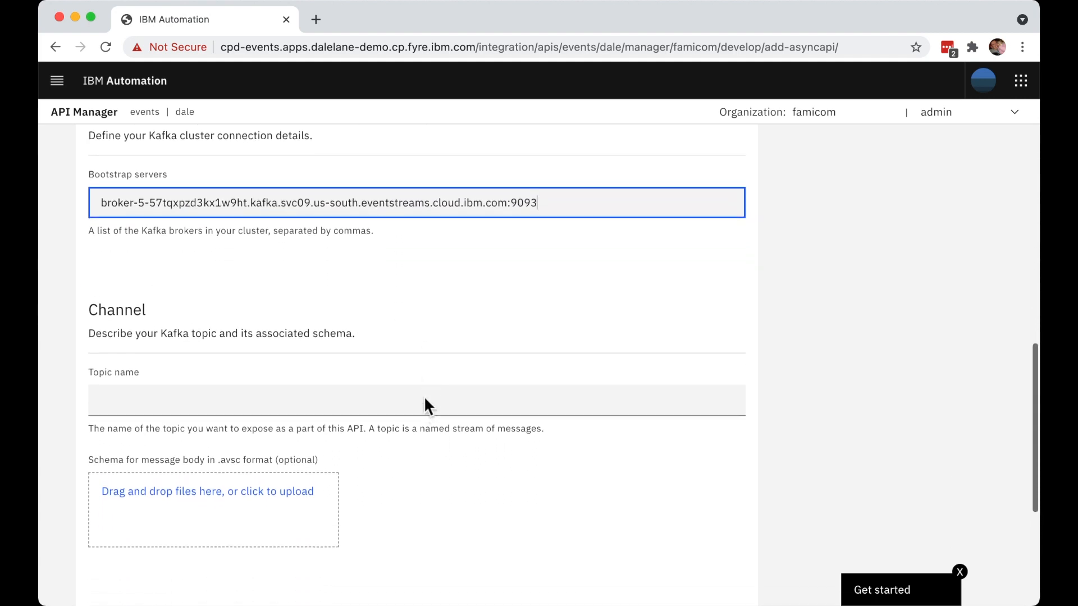
left_click(339, 333)
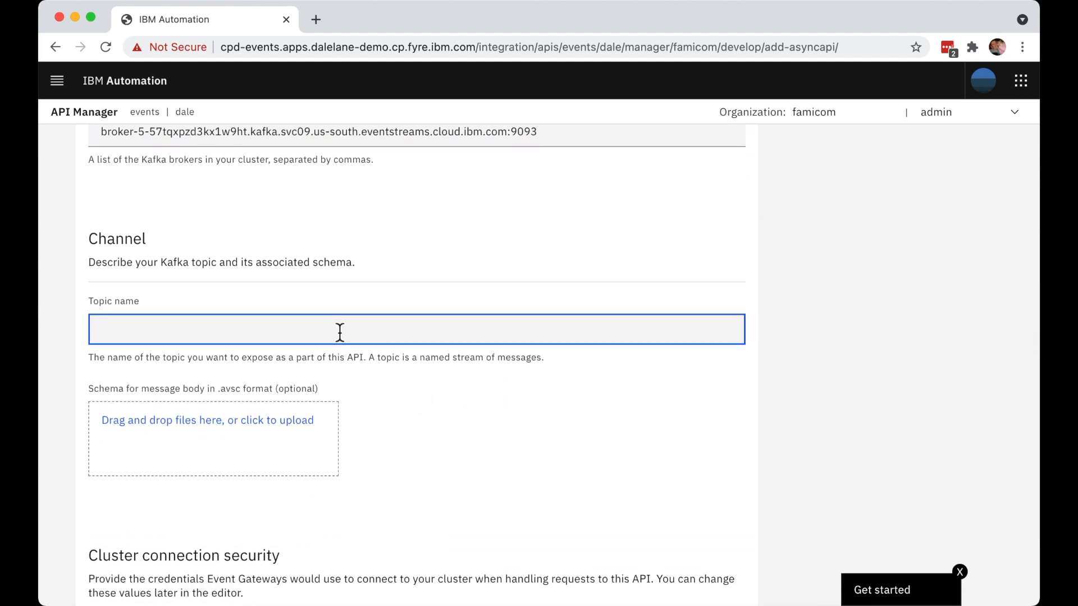
type("FLIGHT.LANDINGS")
- Check the sample configuration properties in Event Streams and set the API's cluster security protocol to SASL_SSL
scroll(432, 434, "down", 5)
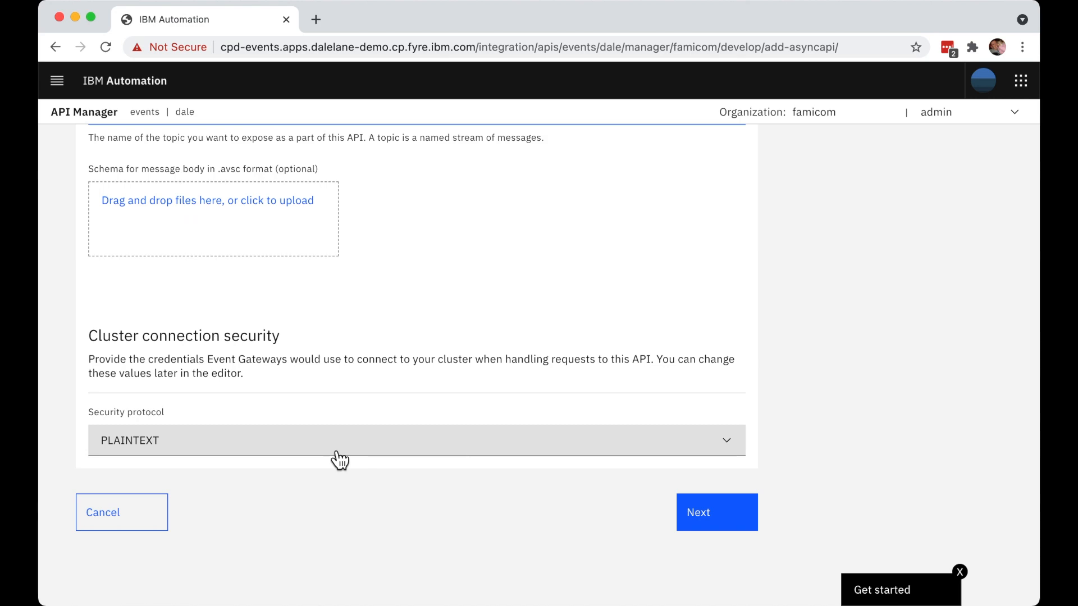
key("super+grave")
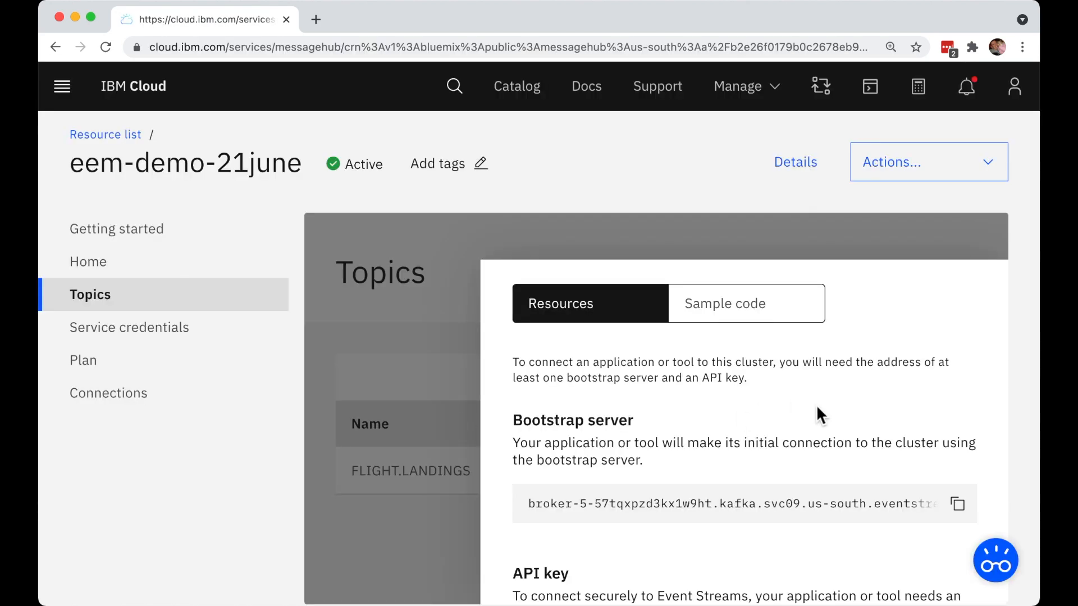
left_click(688, 311)
scroll(800, 416, "down", 1)
scroll(801, 420, "down", 1)
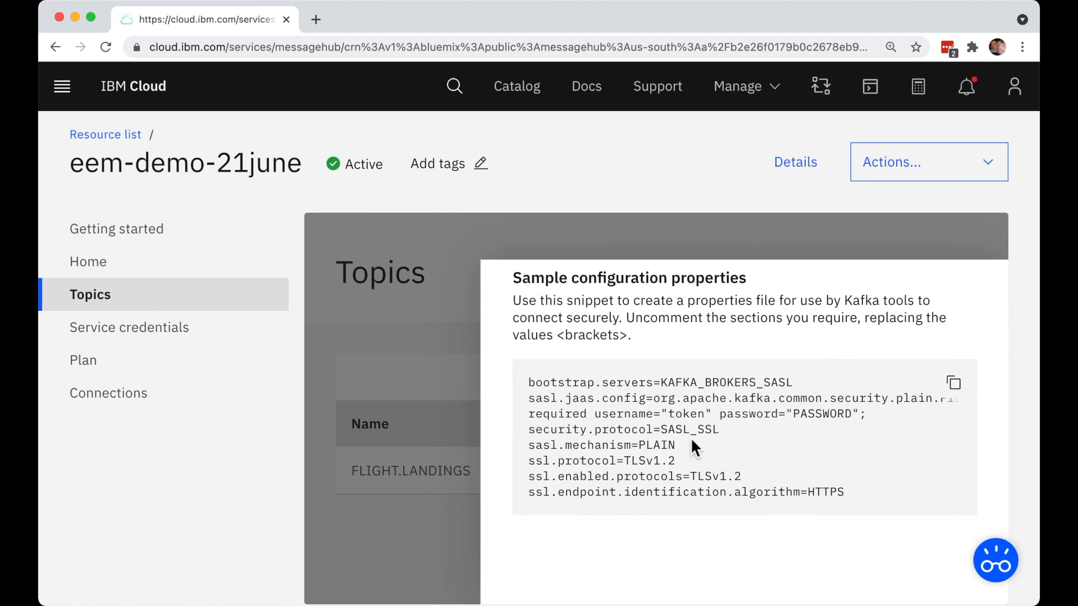
key("super+grave")
left_click(344, 446)
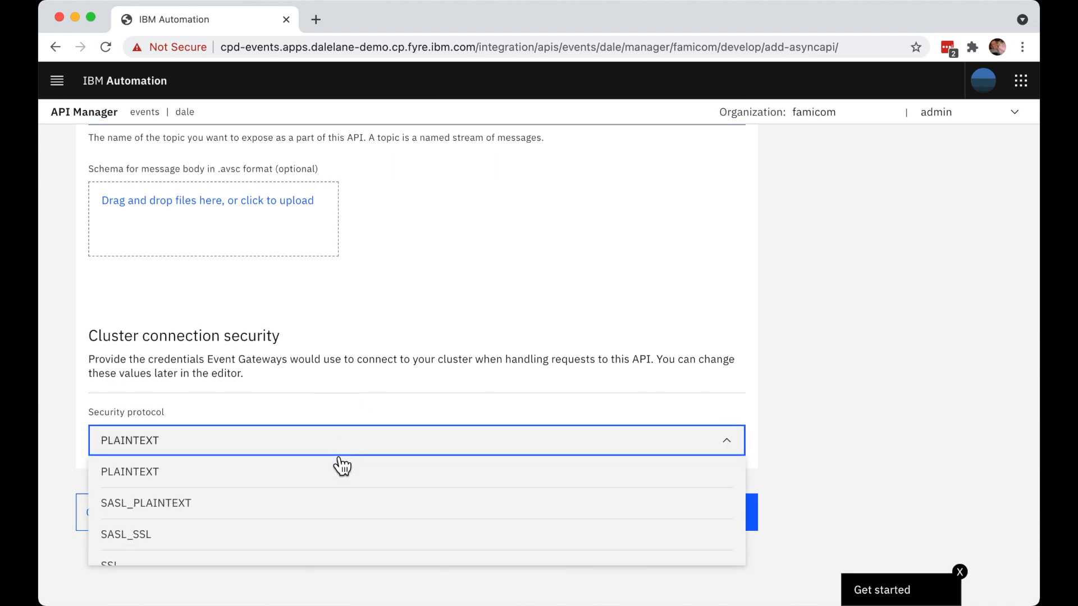
left_click(279, 544)
- Copy the username token from the Event Streams sample configuration properties into the API's SASL Username setting
scroll(410, 568, "down", 1)
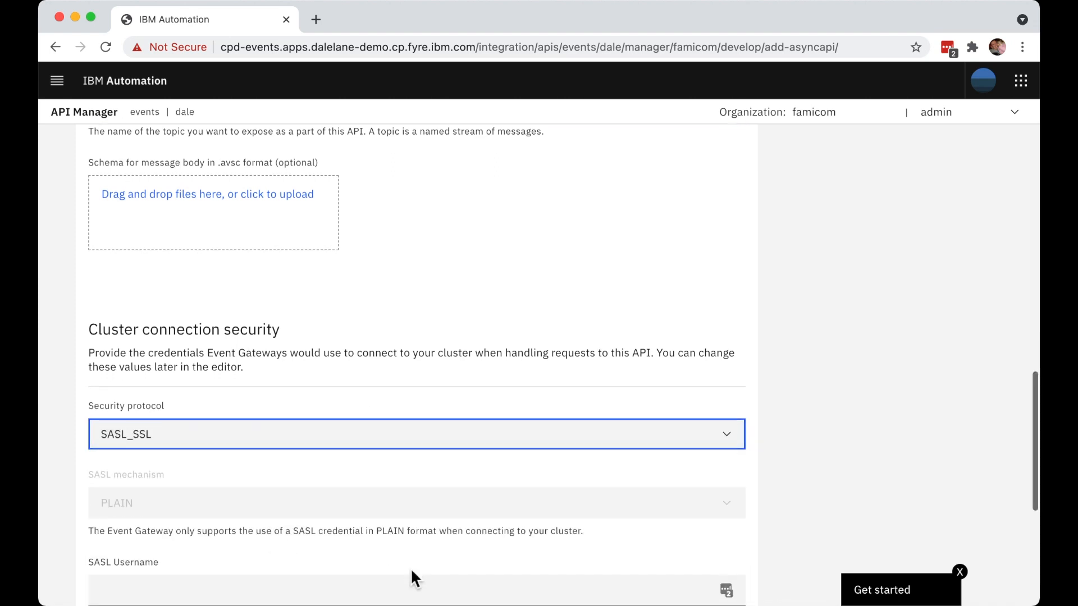
scroll(410, 568, "down", 3)
left_click(318, 413)
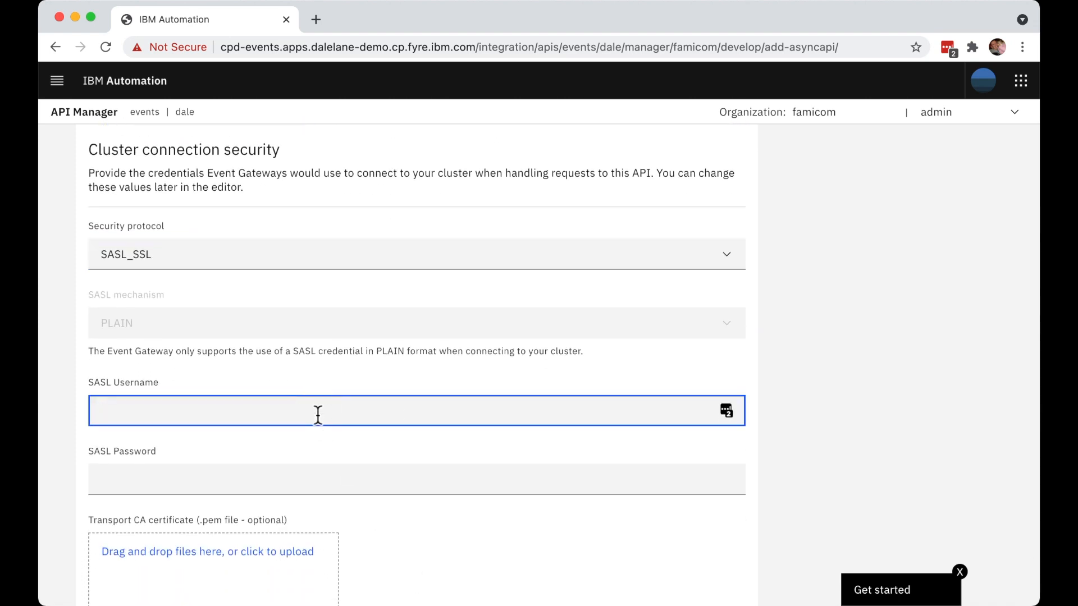
scroll(320, 432, "down", 1)
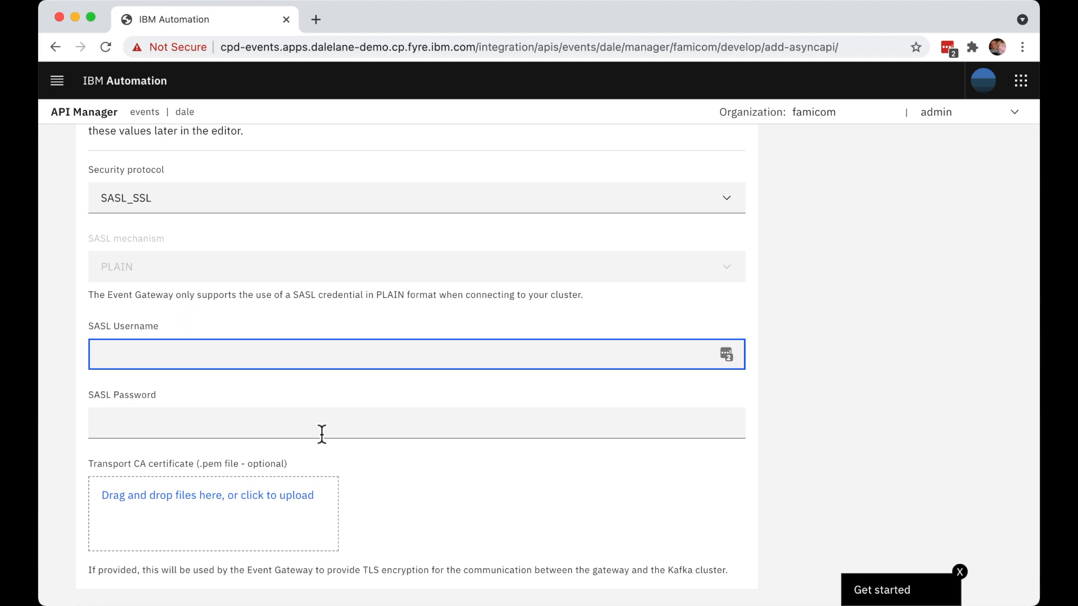
key("super+grave")
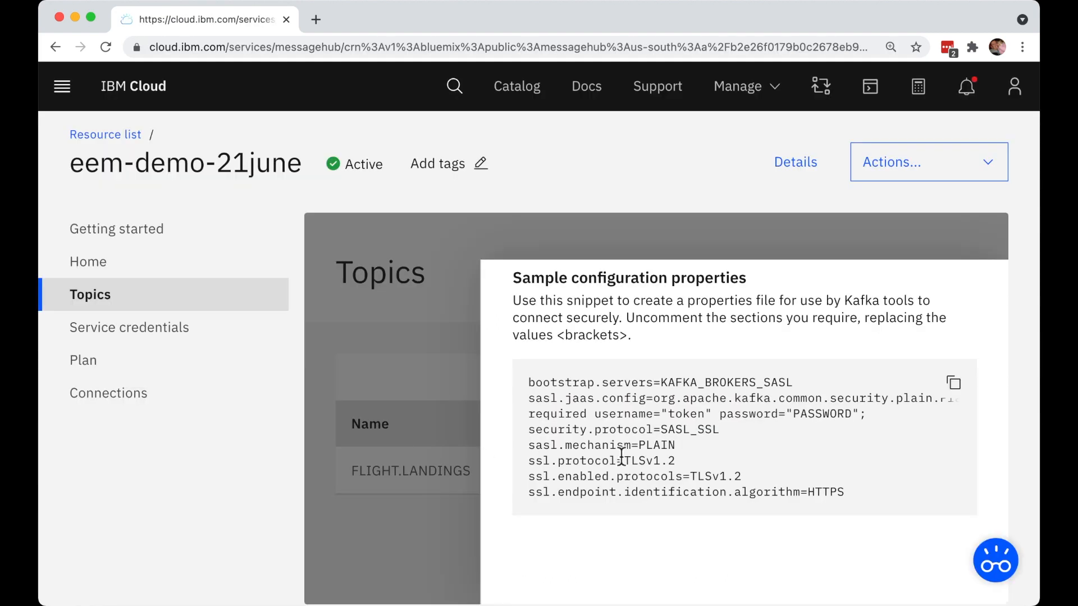
double_click(686, 416)
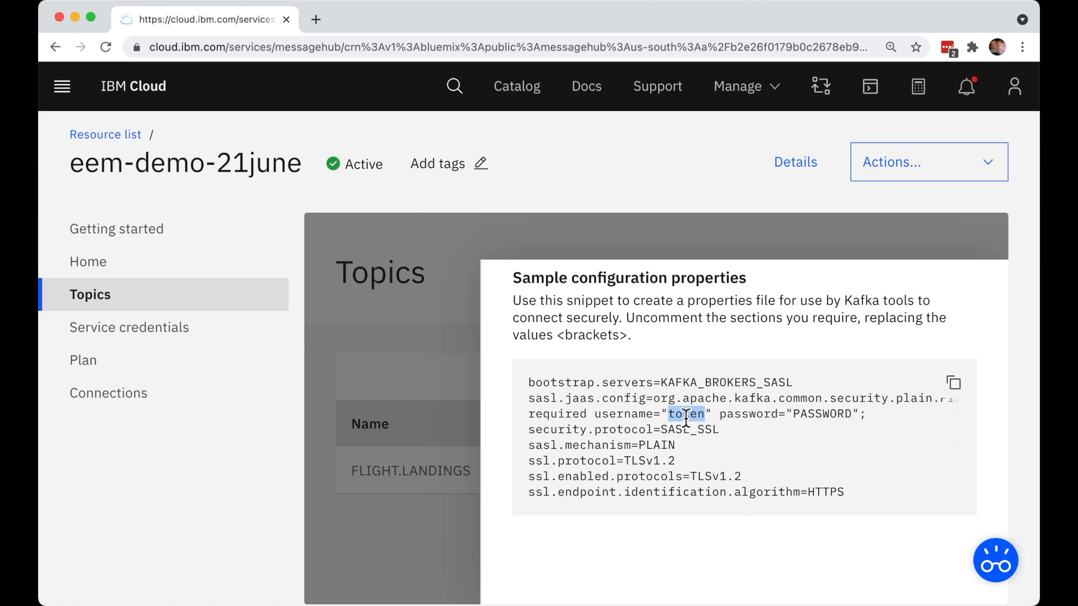
key("ctrl+c")
key("super+grave")
left_click(357, 354)
key("ctrl+v")
- Create a new service credential named event-endpoint-management for the Event Streams instance in IBM Cloud to supply the SASL password
left_click(334, 431)
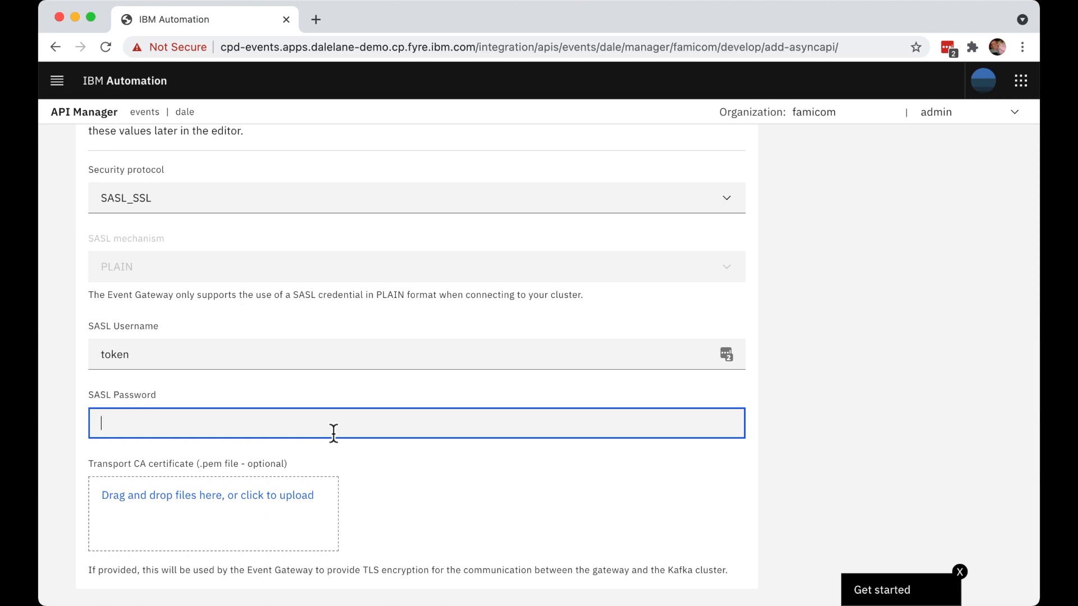
key("super+grave")
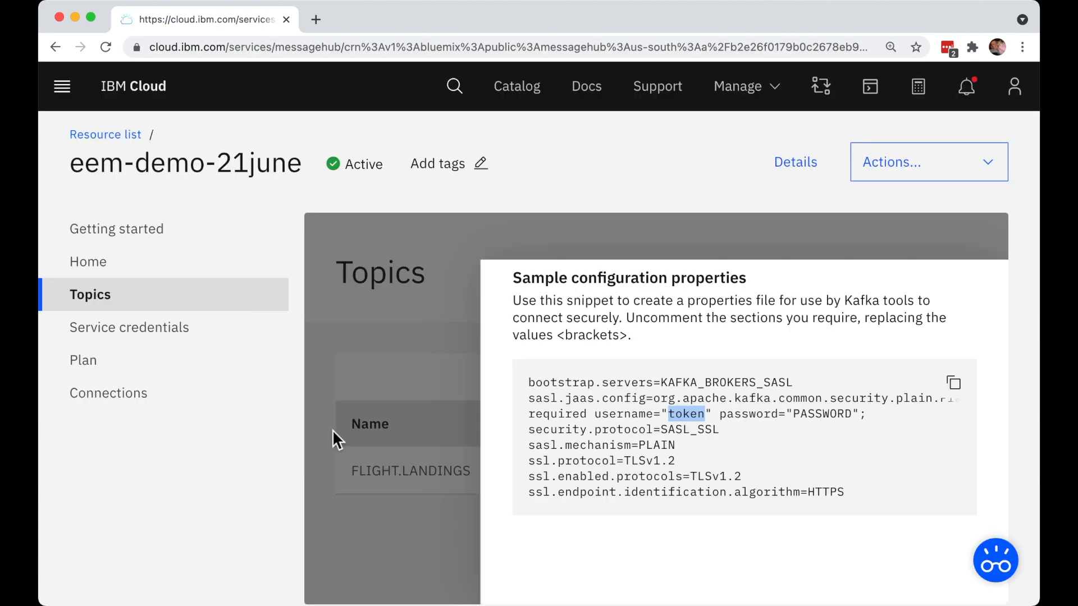
left_click(160, 334)
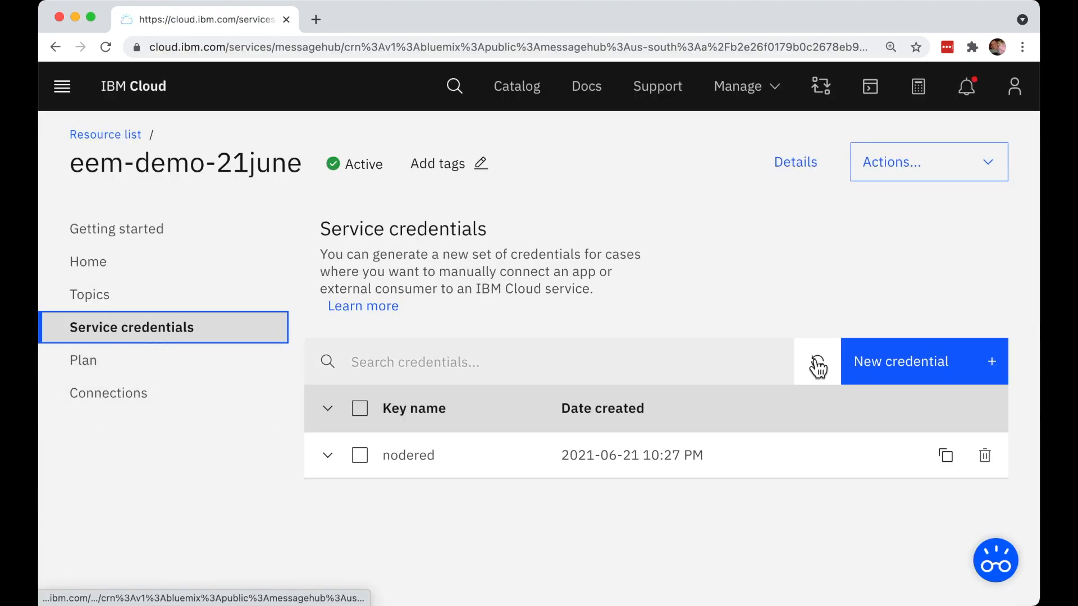
left_click(915, 361)
key("super+a")
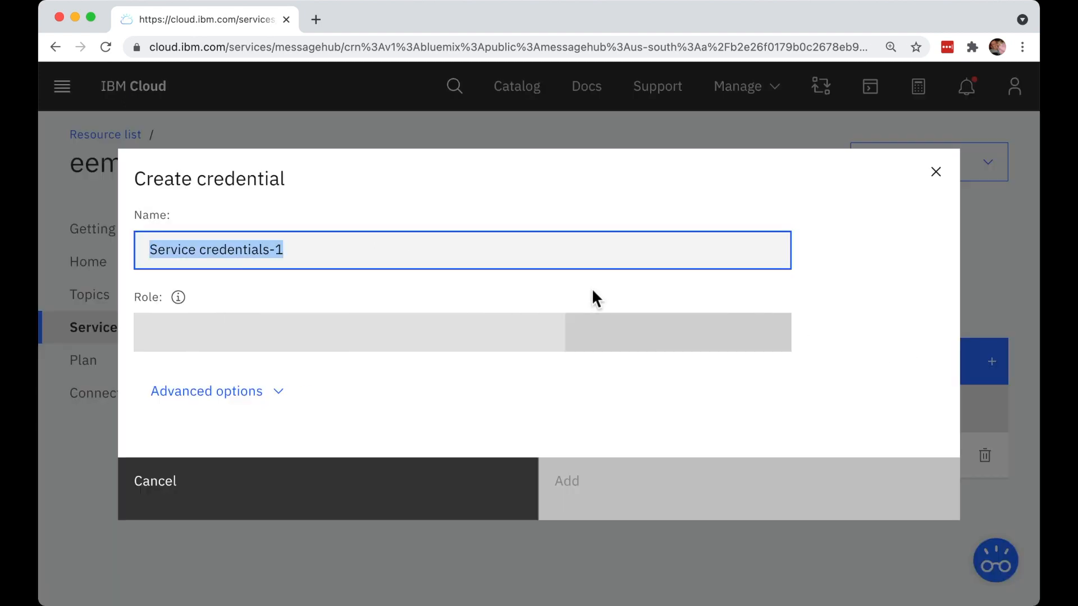
type("event-endpoint-management")
left_click(686, 487)
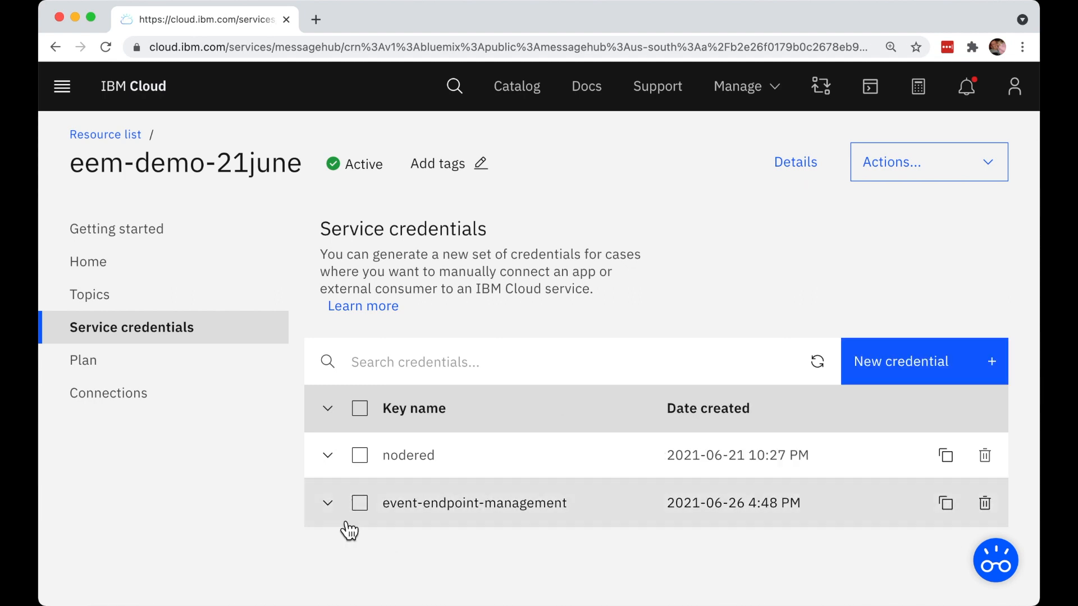
- Copy the password from the event-endpoint-management credential's details into the API's SASL Password setting in API Manager
left_click(330, 505)
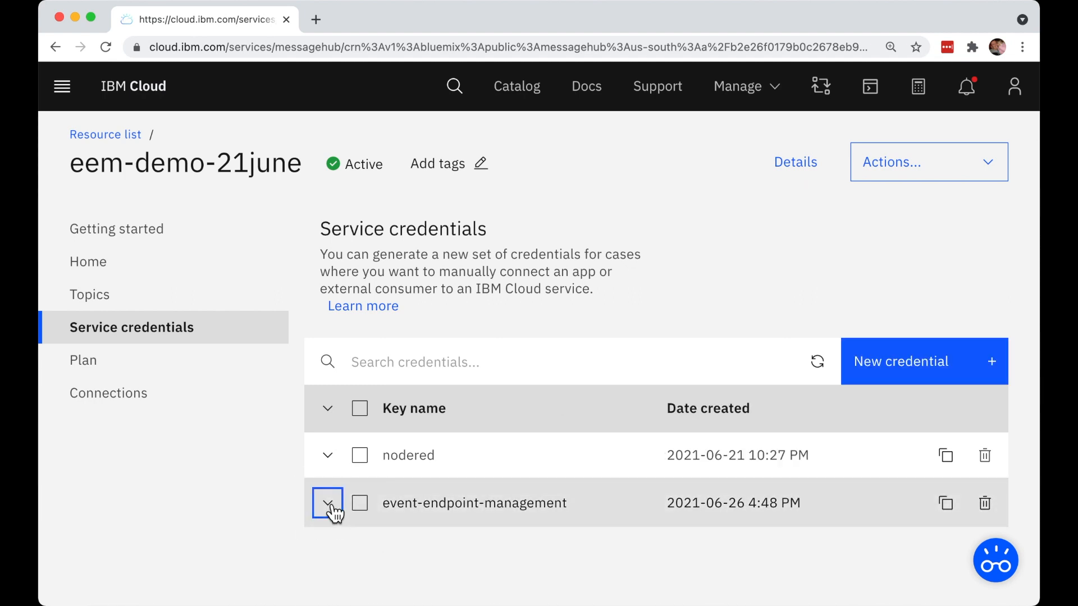
scroll(537, 571, "down", 3)
scroll(538, 572, "down", 6)
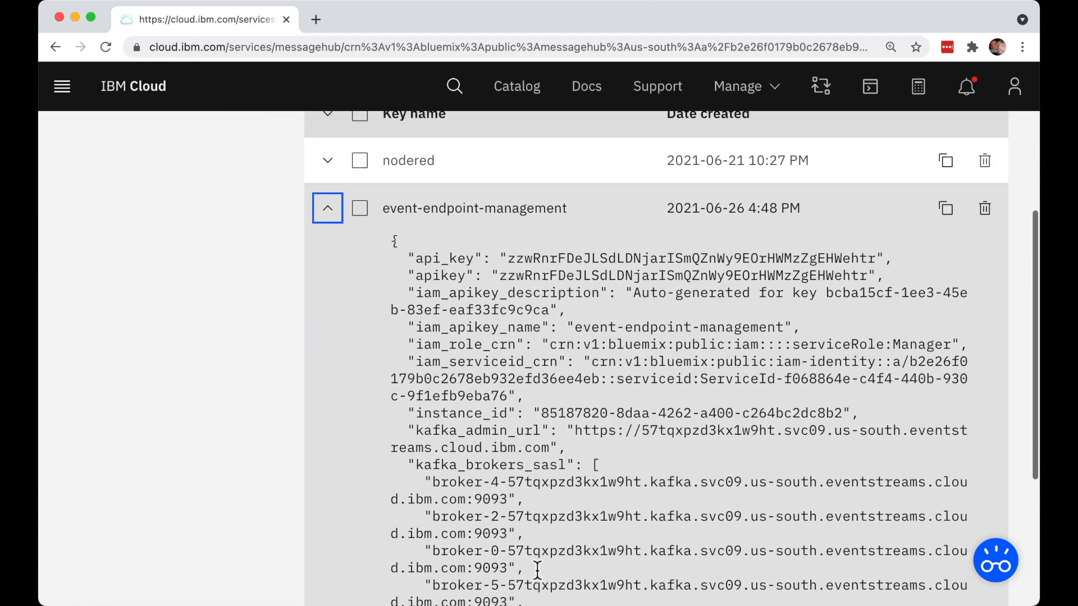
scroll(537, 572, "down", 1)
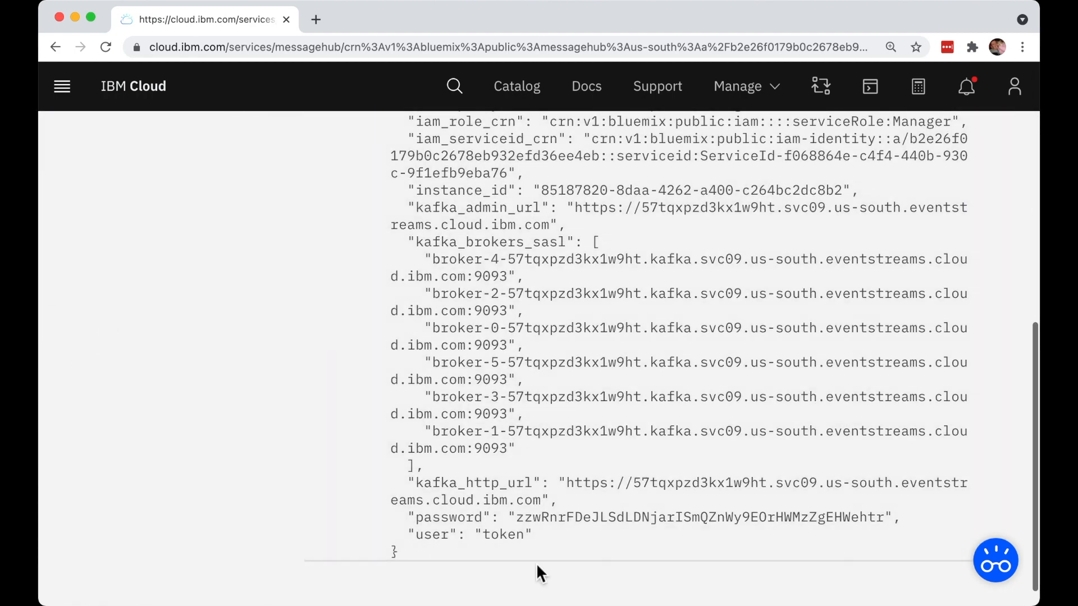
double_click(887, 517)
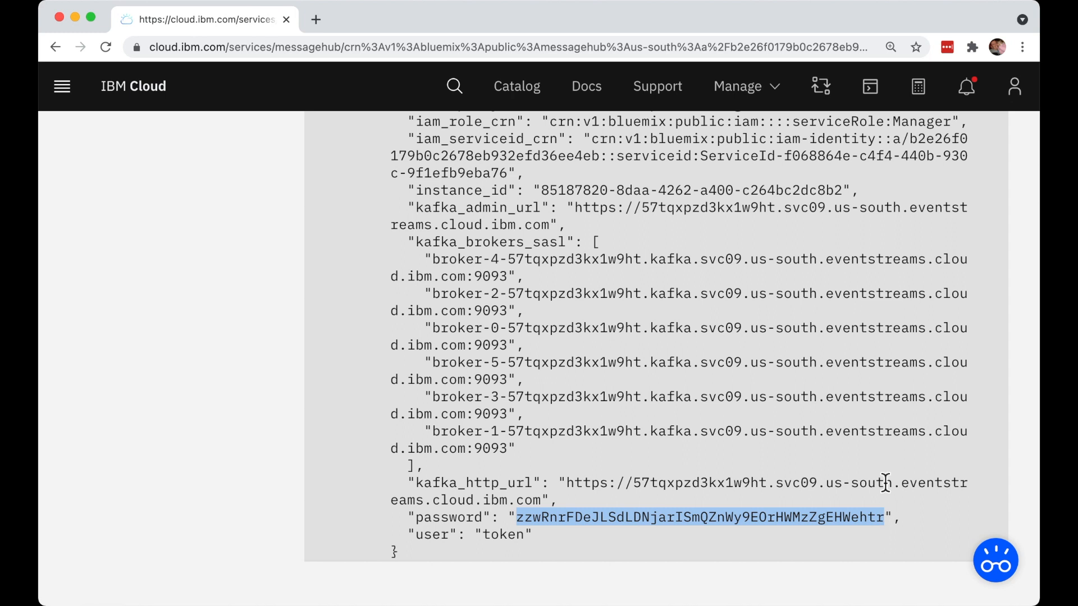
key("super+grave")
key("super+v")
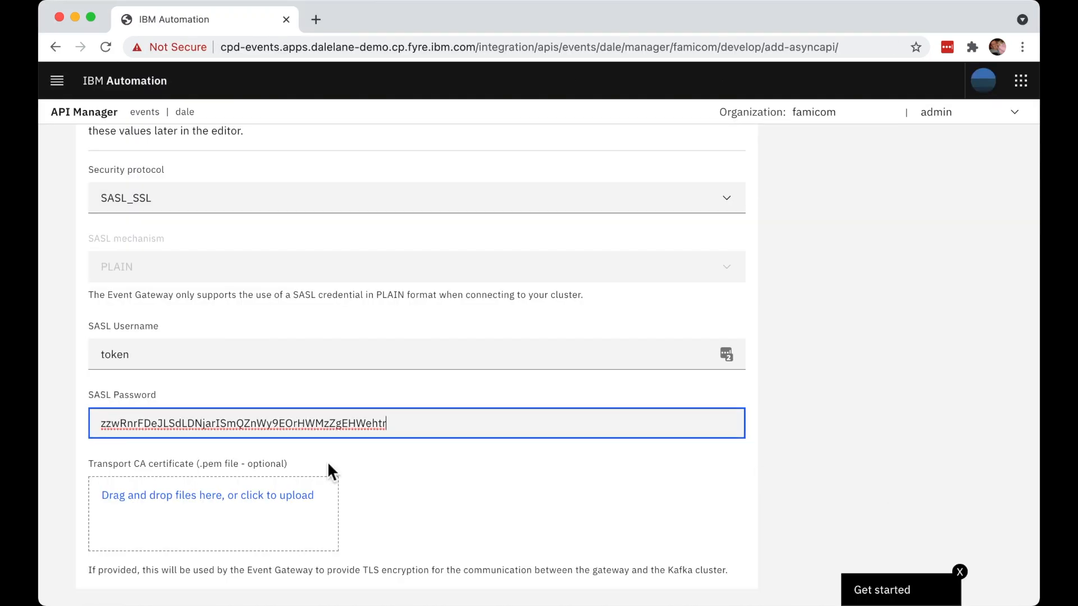
- Create the AsyncAPI secured with an API key and secret, without publishing it, and open it for editing
scroll(472, 542, "down", 3)
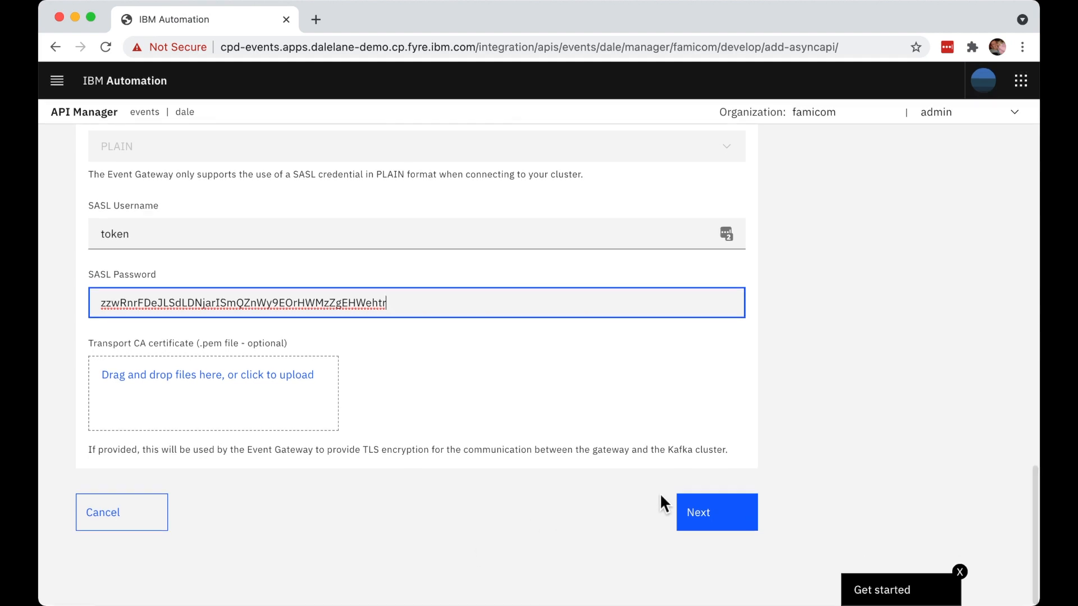
left_click(726, 525)
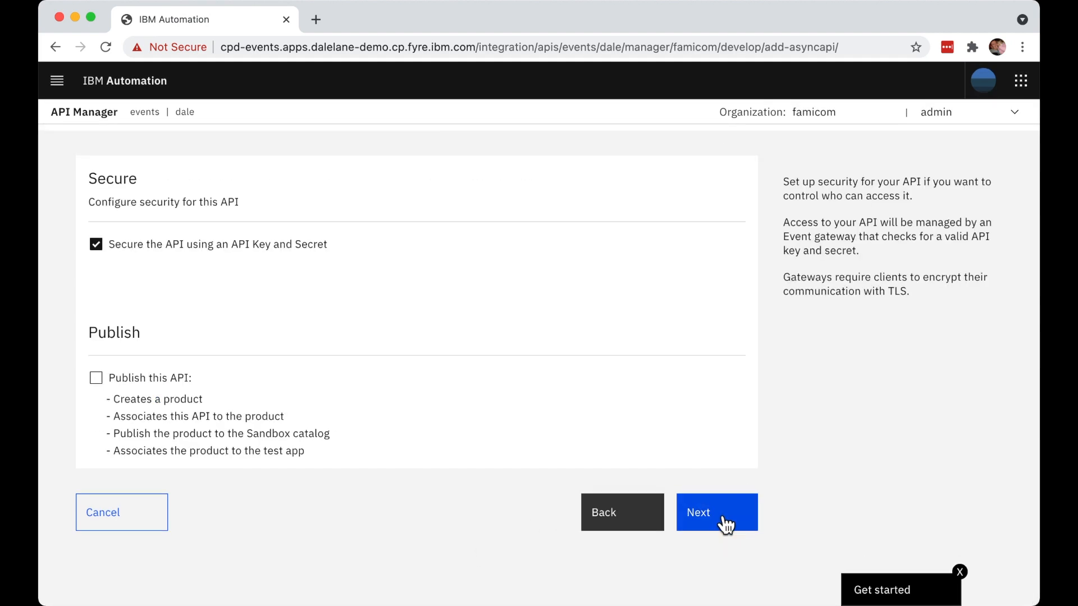
scroll(722, 518, "up", 2)
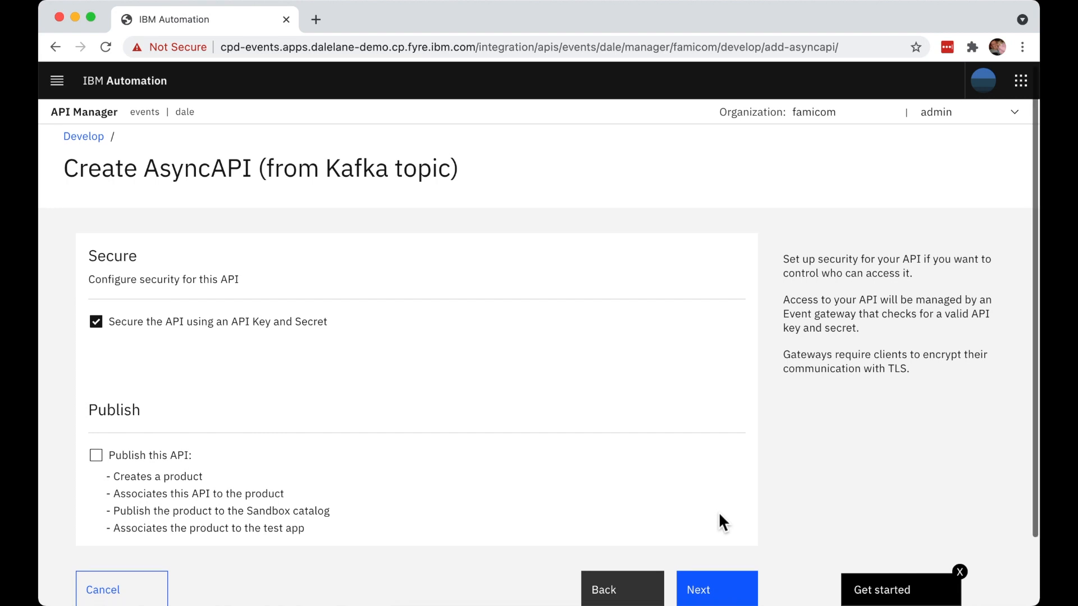
scroll(720, 522, "down", 1)
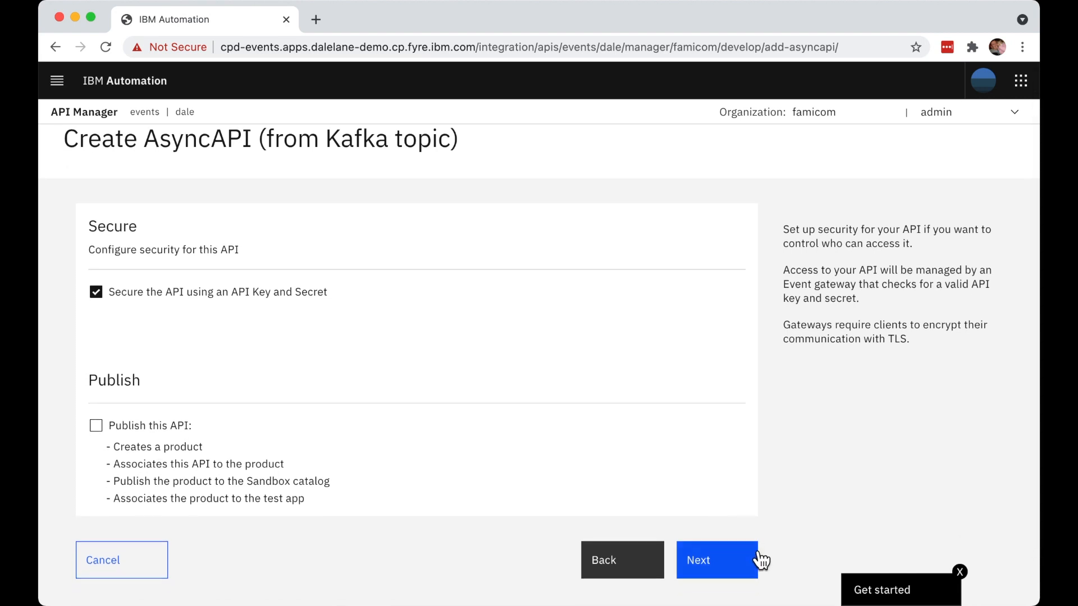
left_click(728, 562)
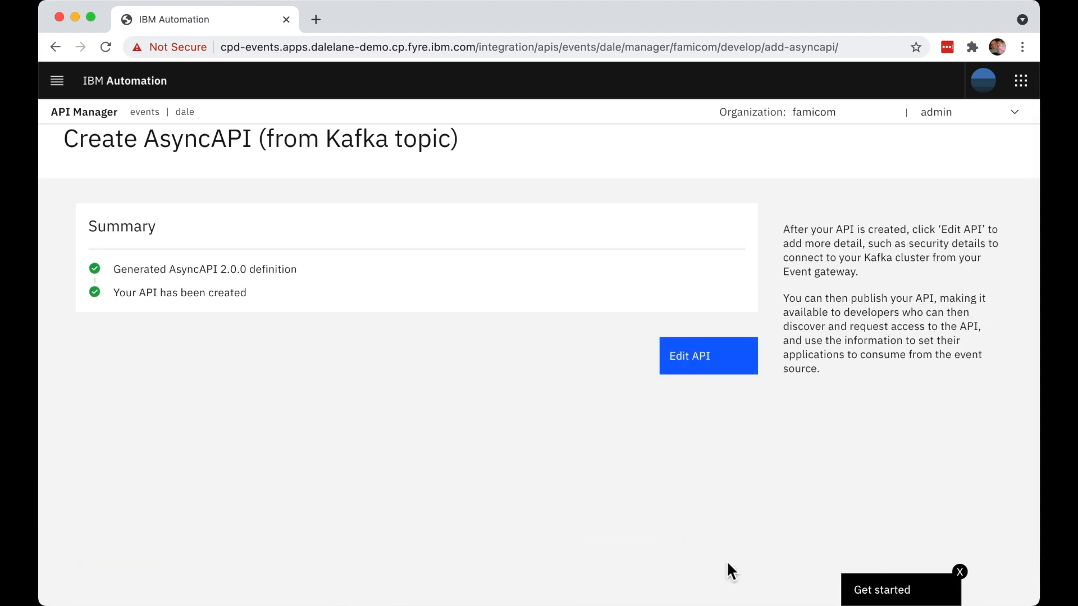
left_click(719, 359)
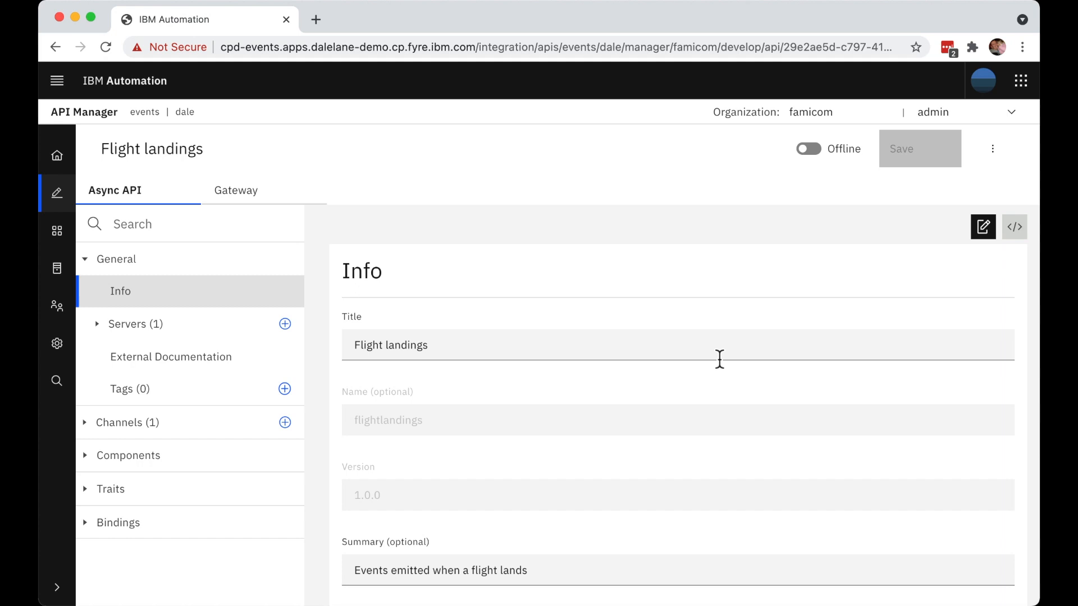
scroll(720, 358, "down", 10)
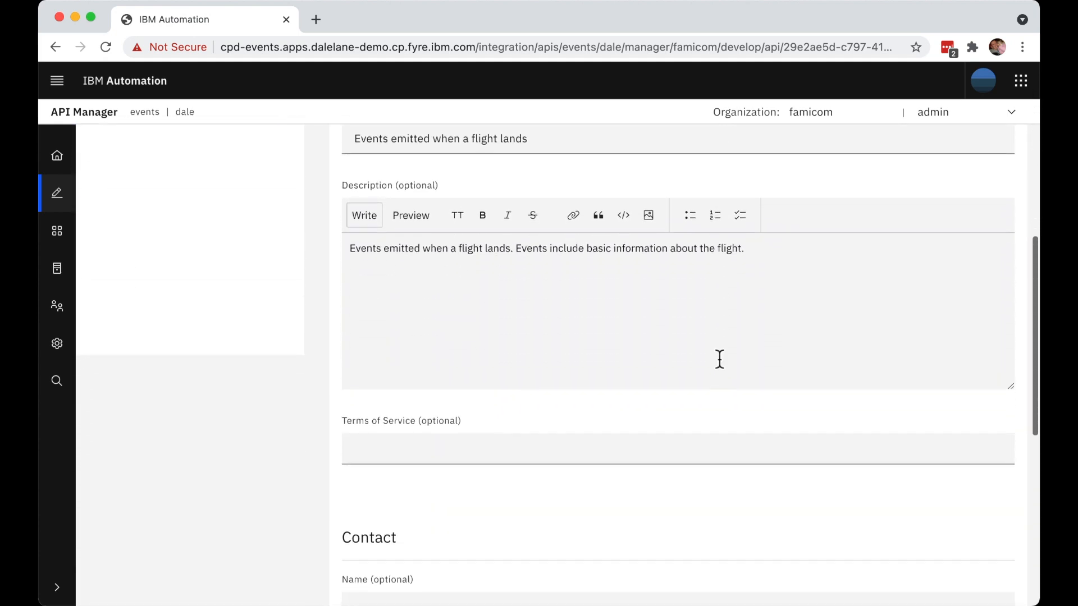
scroll(720, 358, "down", 3)
left_click(673, 306)
type("https://acme-travel.com/tos.html")
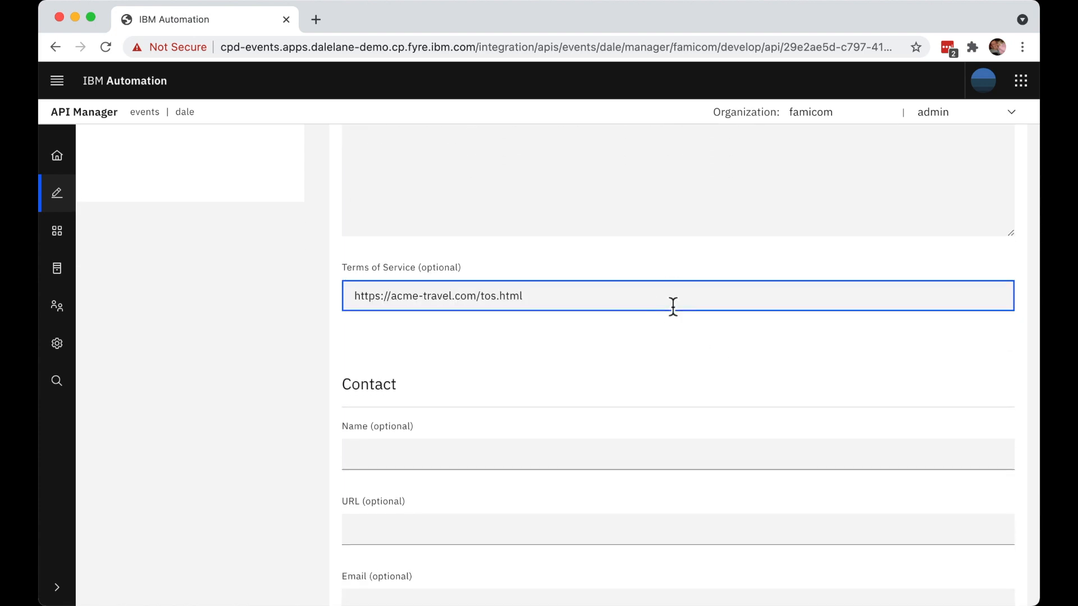
scroll(671, 305, "down", 2)
left_click(594, 368)
key("Tab")
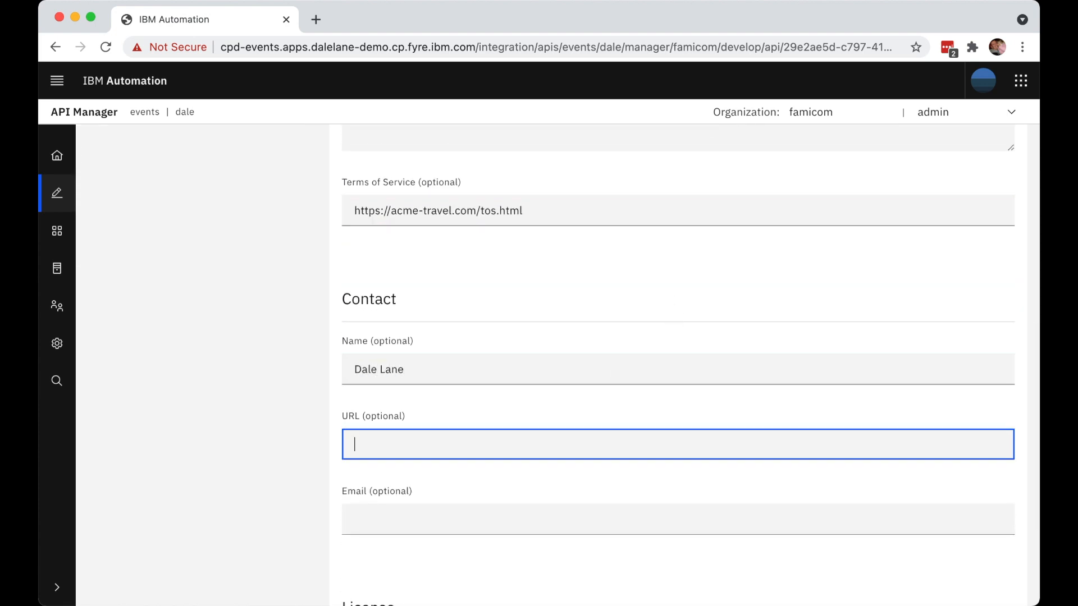
scroll(594, 369, "down", 2)
left_click(563, 436)
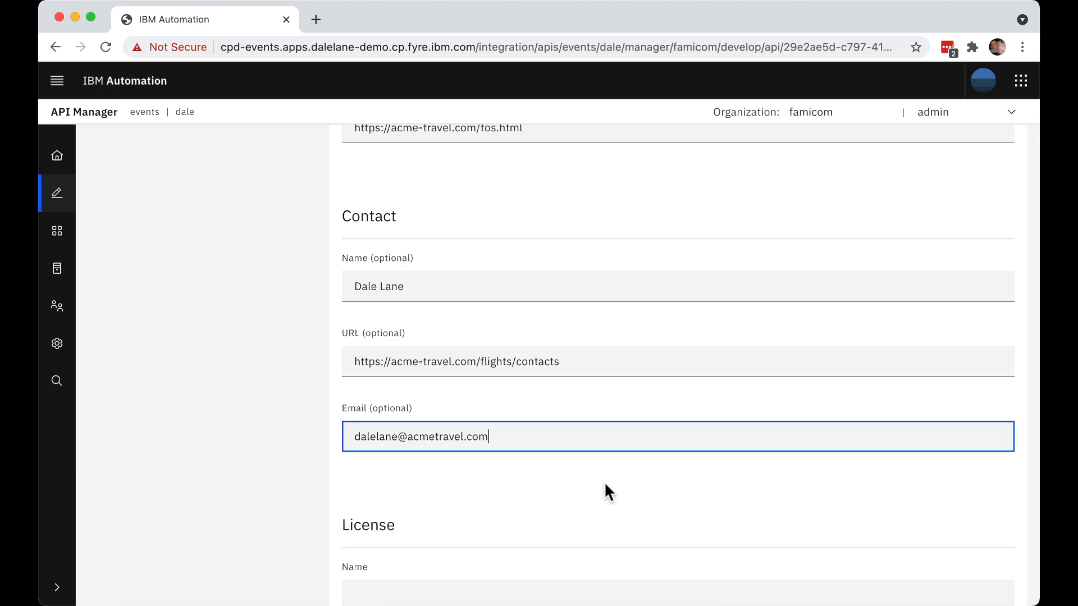
scroll(606, 491, "down", 2)
left_click(596, 467)
type("Apache 2.0")
key("Tab")
type("https://www.apache.org/licenses/LICENSE-2.0")
scroll(667, 490, "down", 1)
scroll(668, 493, "up", 15)
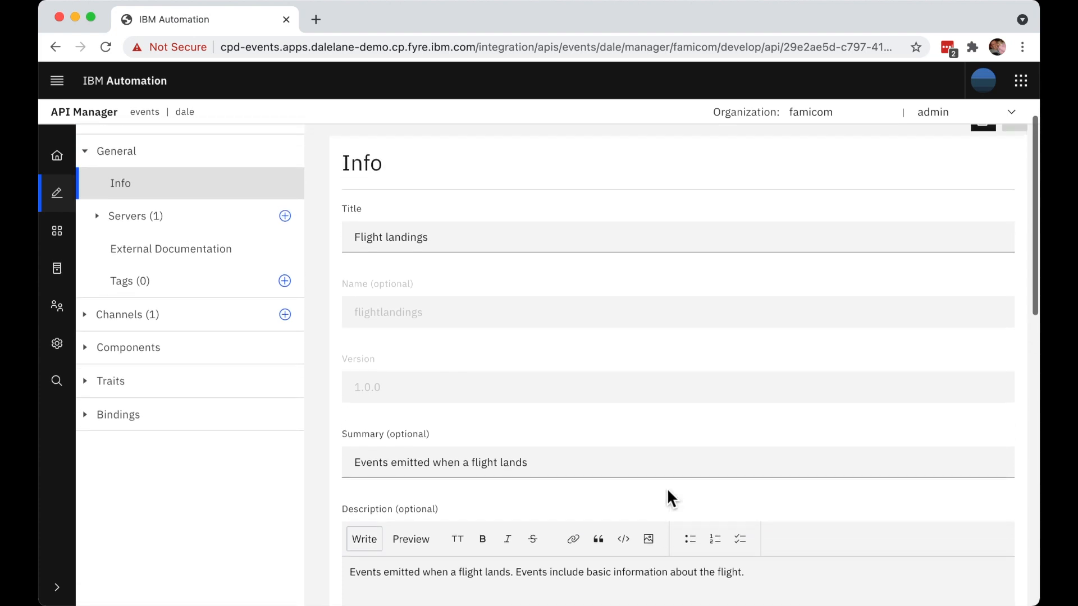
scroll(668, 496, "up", 3)
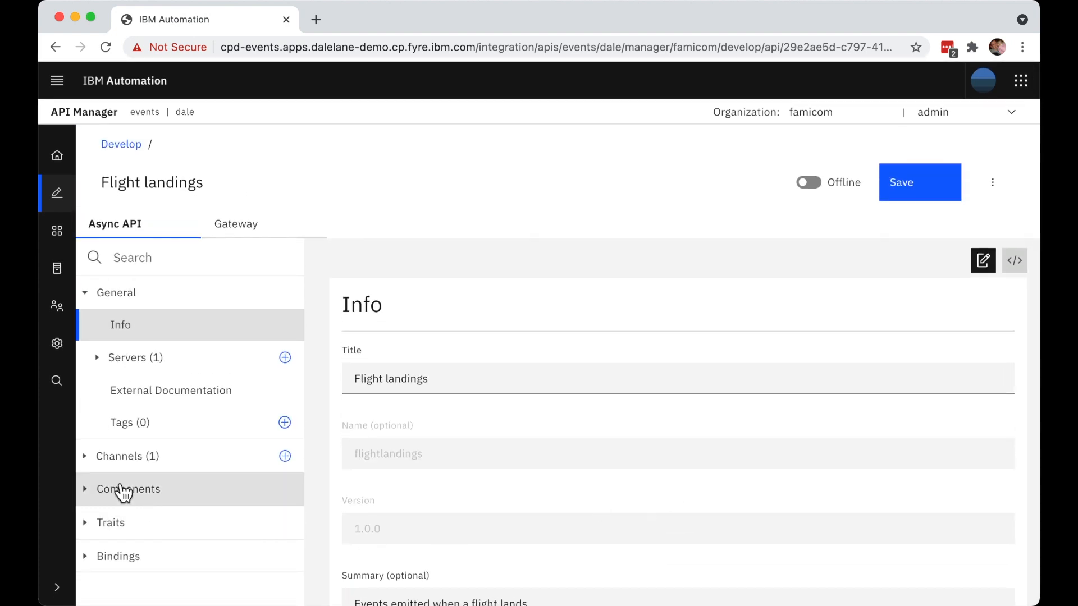
- Open the message definition of the subscribe operation in the FLIGHT.LANDINGS channel
left_click(88, 463)
left_click(102, 489)
scroll(168, 522, "down", 2)
left_click(118, 491)
left_click(127, 524)
scroll(131, 533, "down", 5)
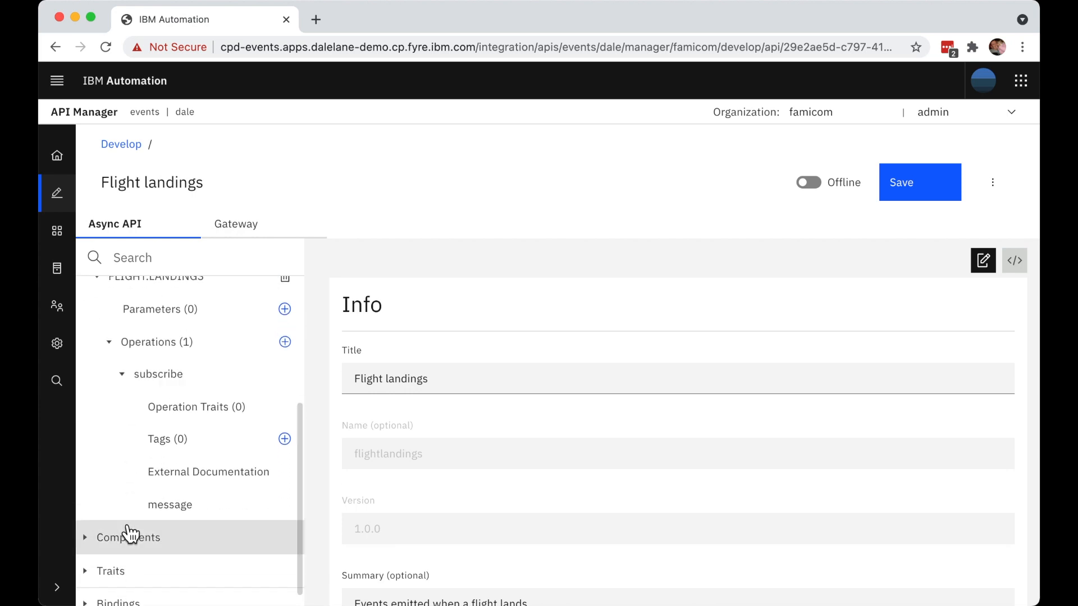
left_click(187, 507)
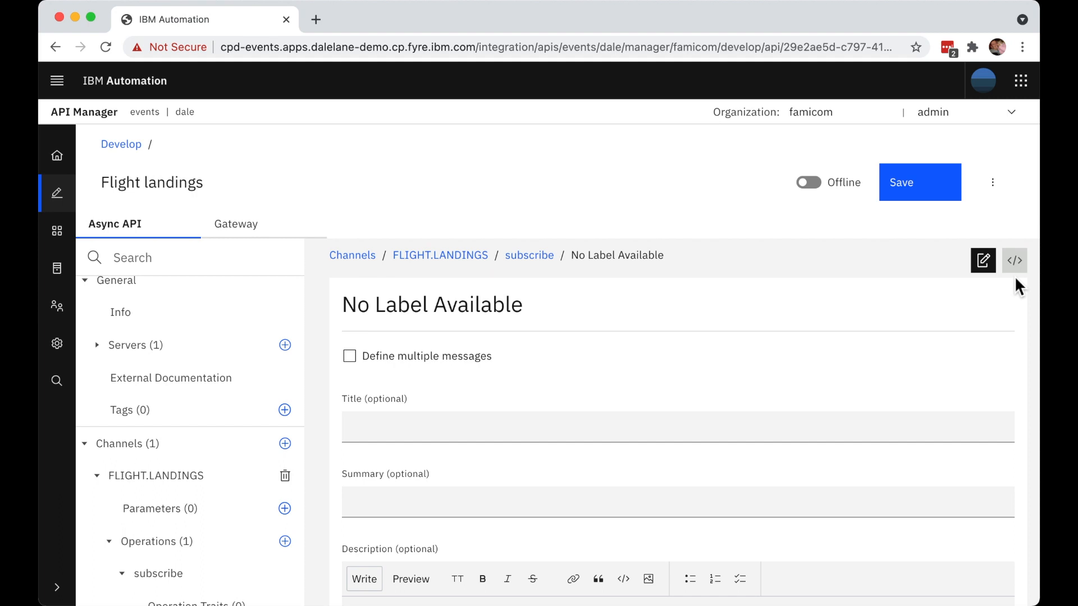
- In the API source, replace the empty subscribe message with the copied landingEvent definition, titled Flight landing event and requiring flight, terminal and passengers
left_click(1018, 272)
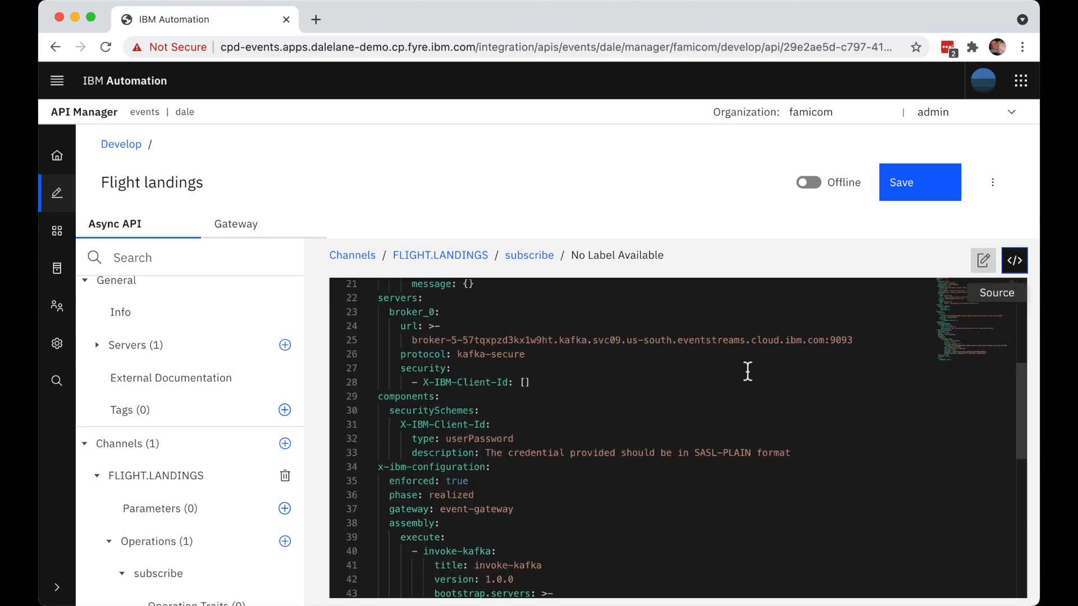
scroll(748, 372, "up", 5)
left_click(525, 480)
key("ctrl+a")
key("shift+End")
key("BackSpace")
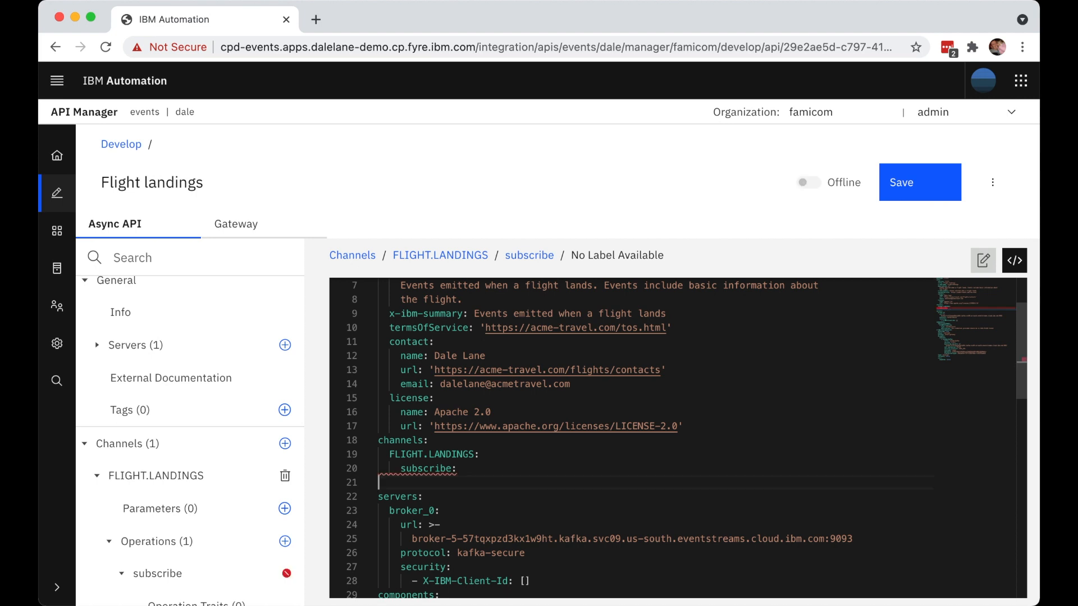
key("ctrl+v")
scroll(585, 421, "up", 5)
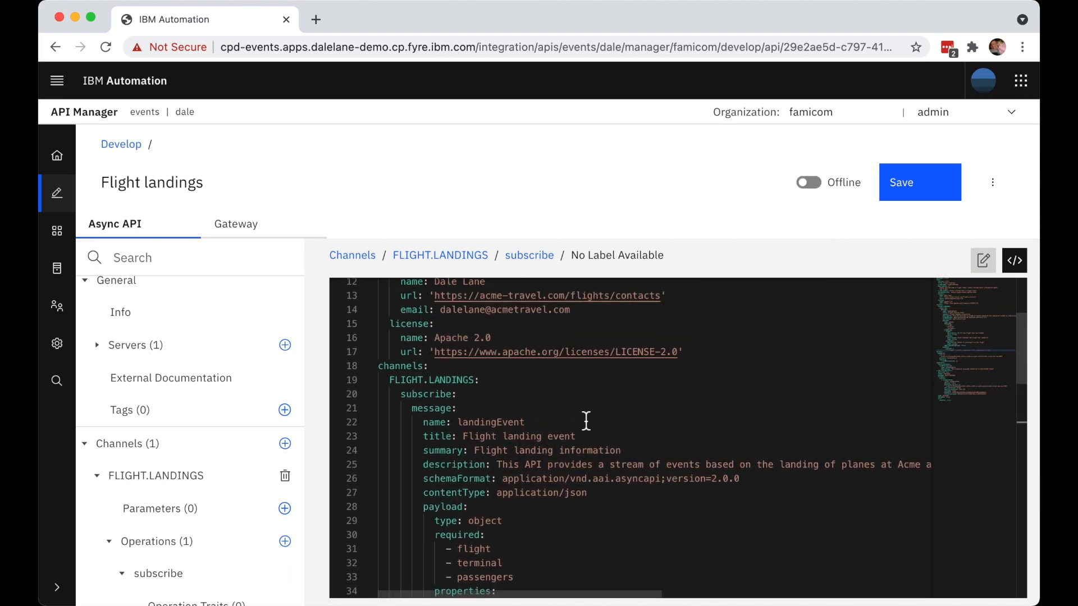
- Review the source of the API's general info and of the landingEvent message in the subscribe operation
left_click(139, 317)
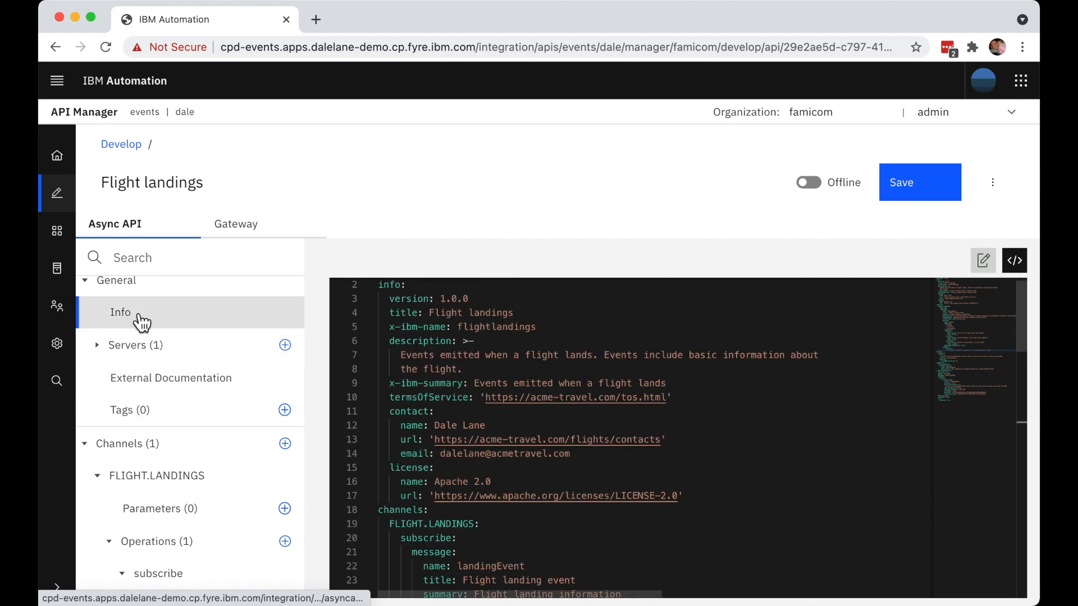
scroll(216, 443, "down", 4)
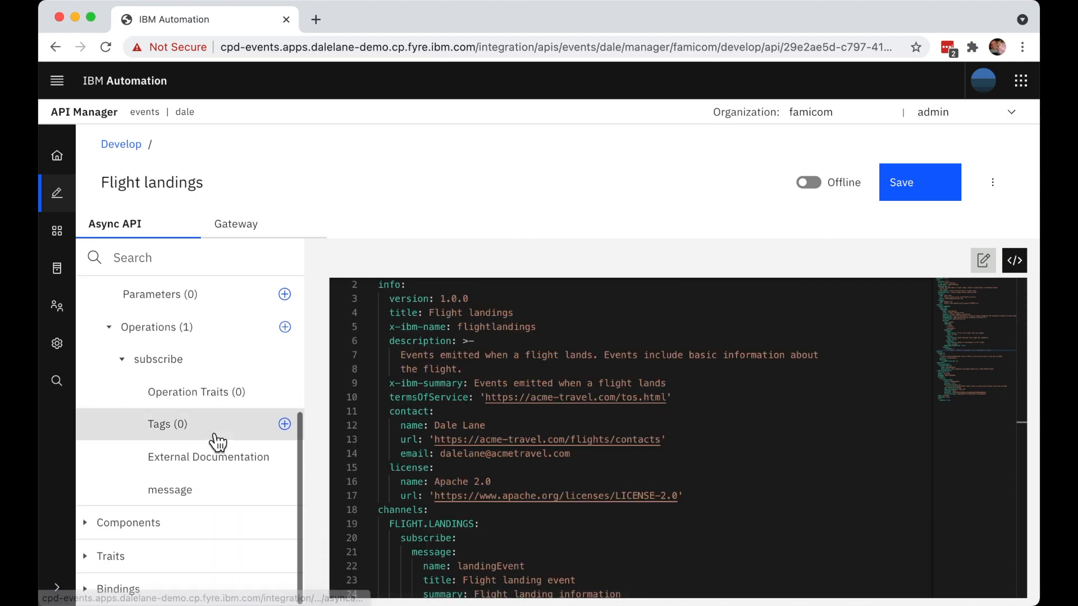
left_click(203, 492)
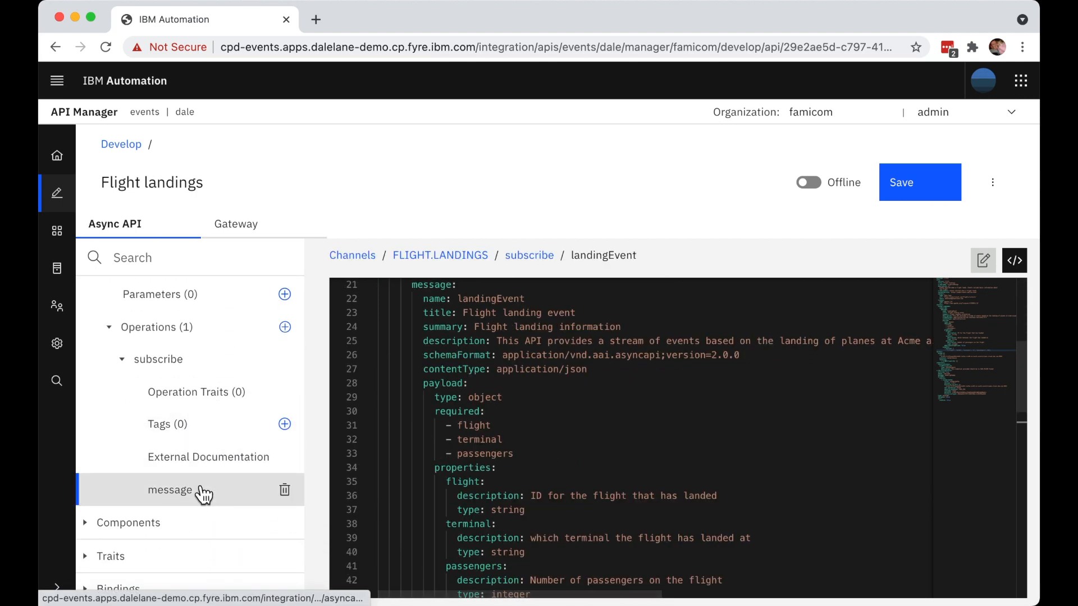
- Check the landingEvent message in the form view and save the Flight landings API
left_click(983, 261)
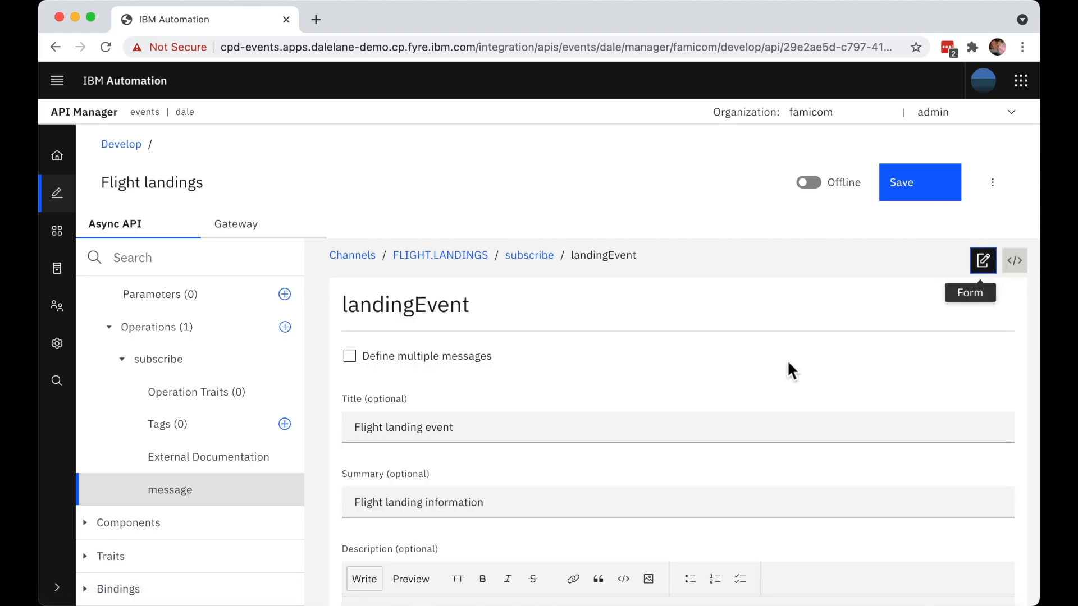
scroll(788, 364, "down", 5)
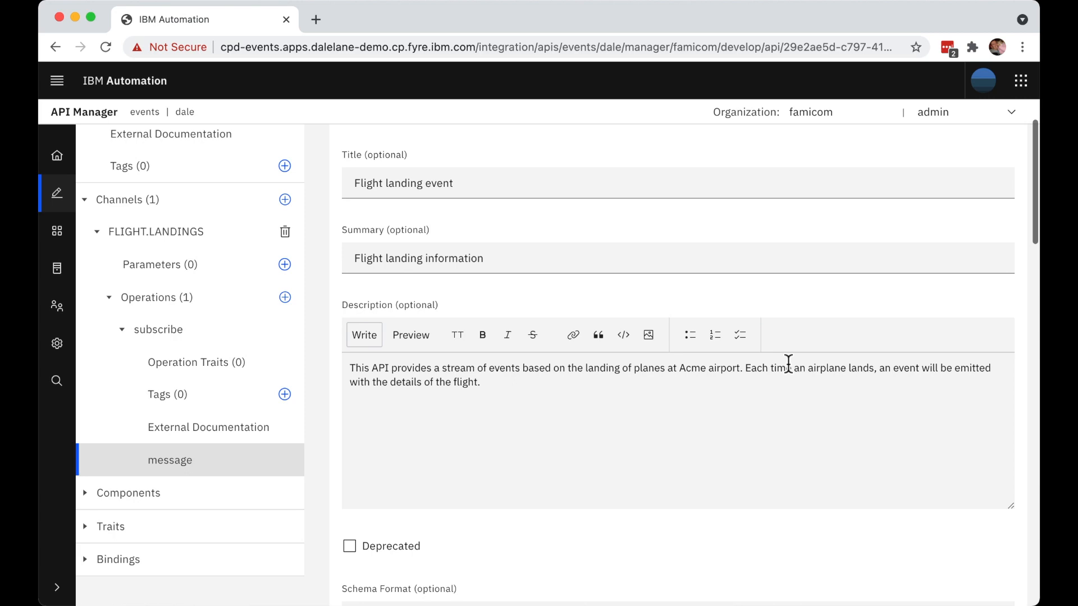
scroll(788, 363, "down", 1)
scroll(788, 364, "up", 5)
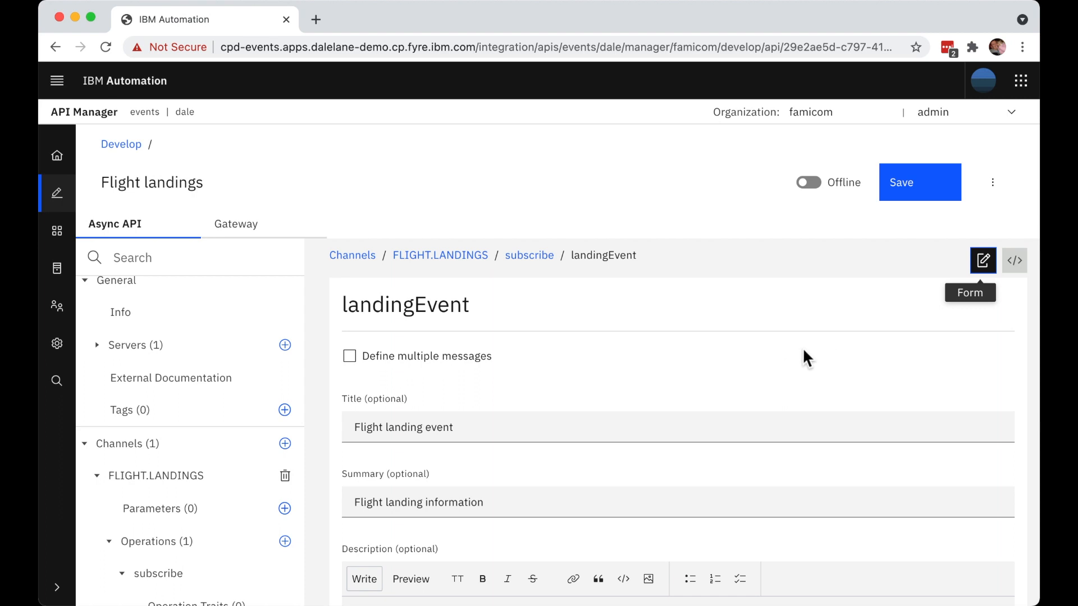
left_click(930, 186)
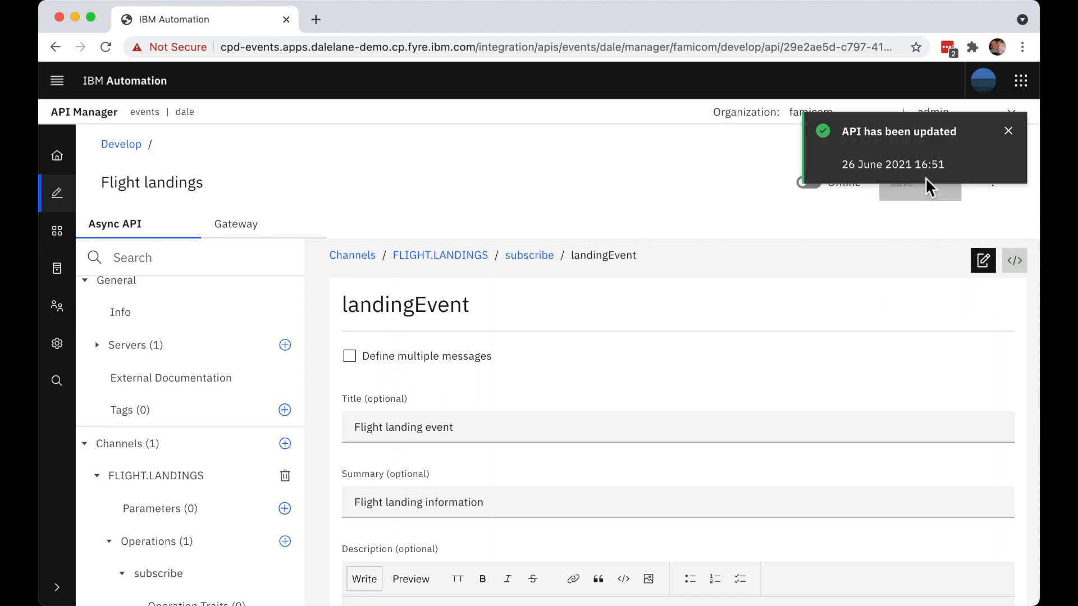
- Review the saved API's general info and its source, from the info block through the FLIGHT.LANDINGS channel definition
scroll(221, 339, "up", 1)
left_click(201, 328)
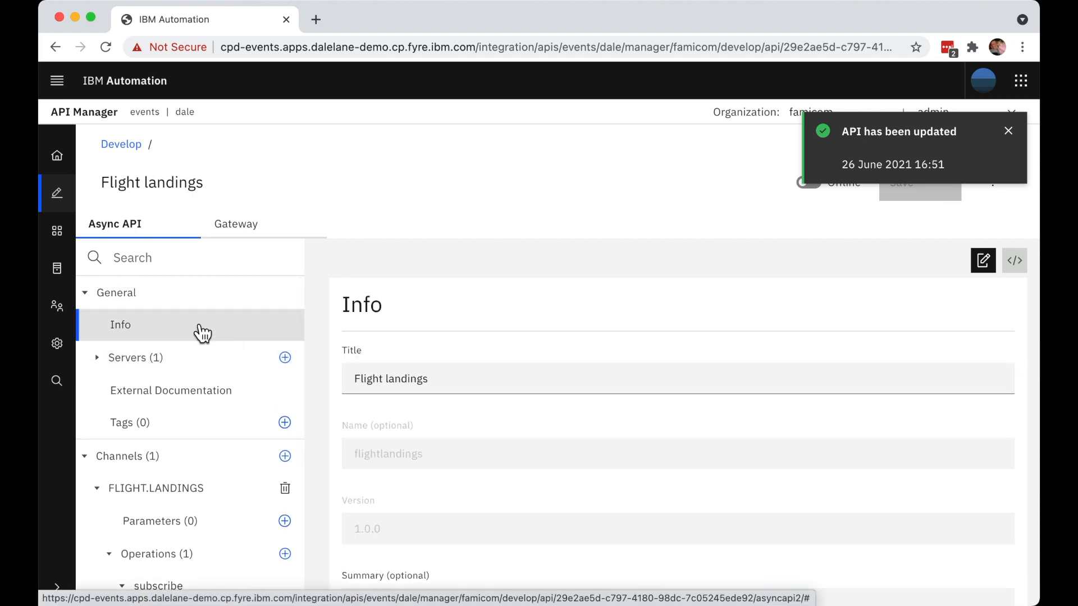
left_click(1009, 132)
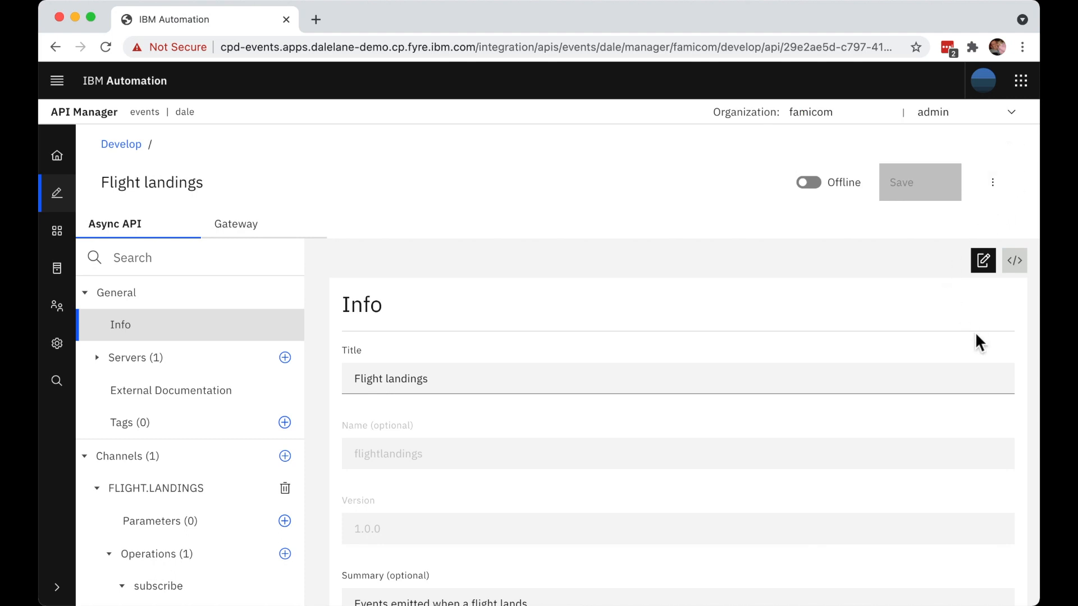
left_click(1015, 260)
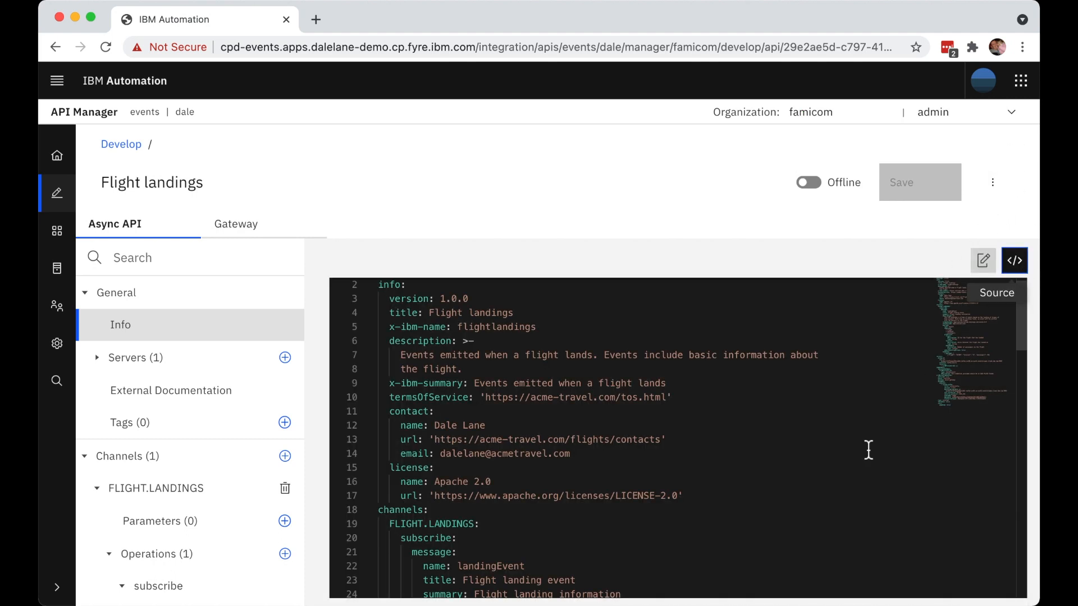
scroll(868, 450, "down", 5)
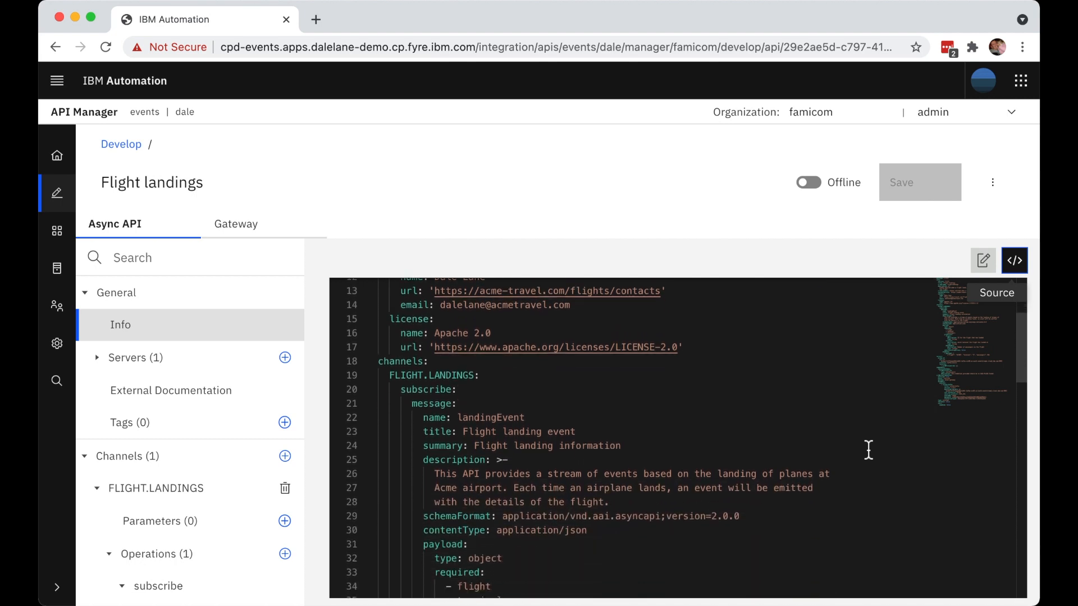
scroll(868, 449, "down", 3)
scroll(869, 450, "up", 8)
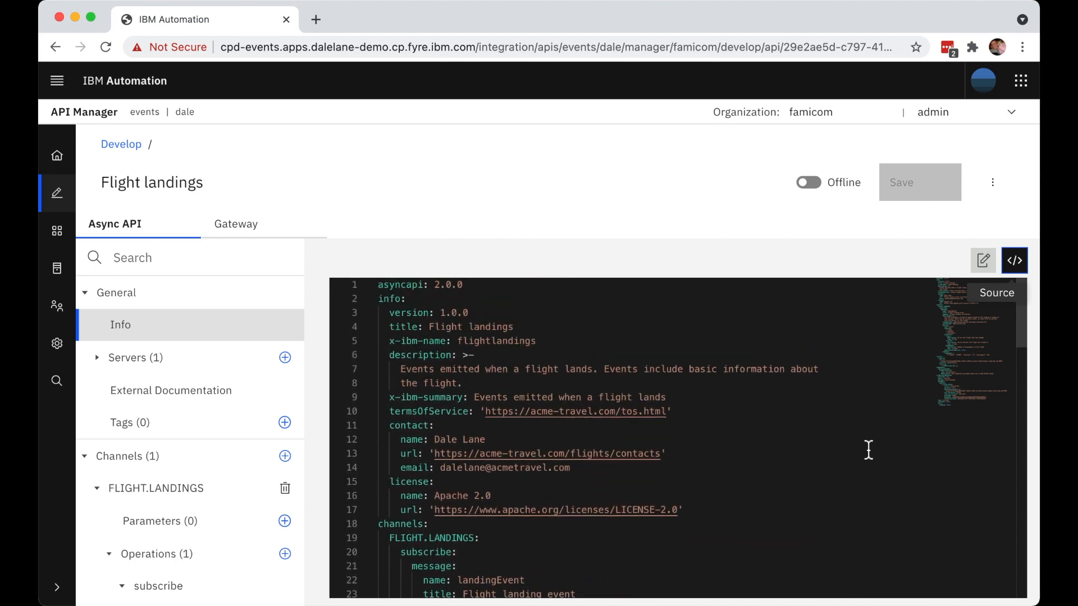
left_click(985, 262)
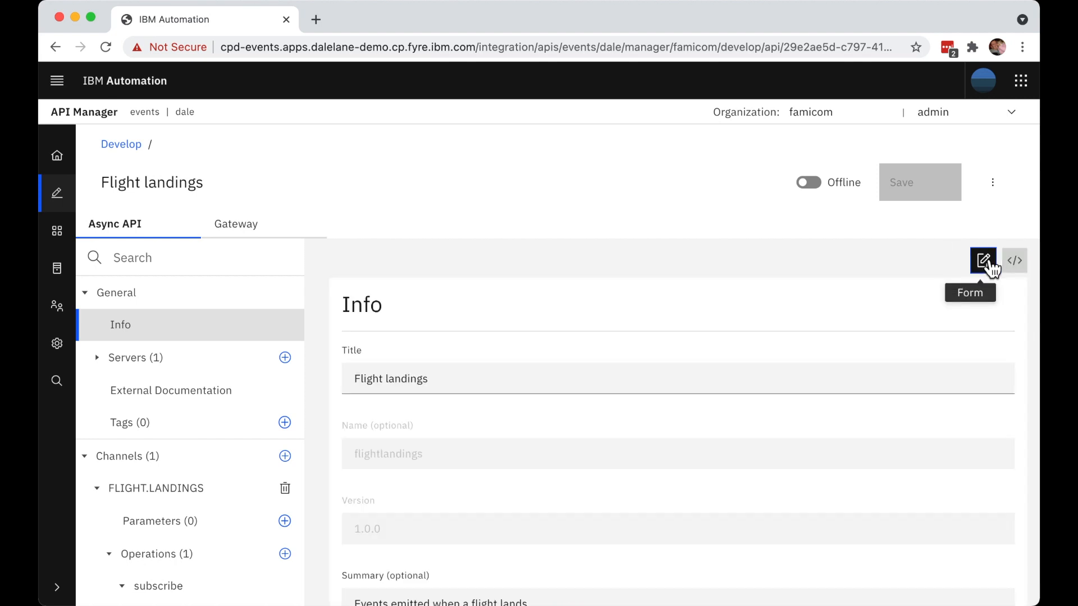
- Start publishing the Flight landings API using the existing product Flights 1.0.0
left_click(994, 183)
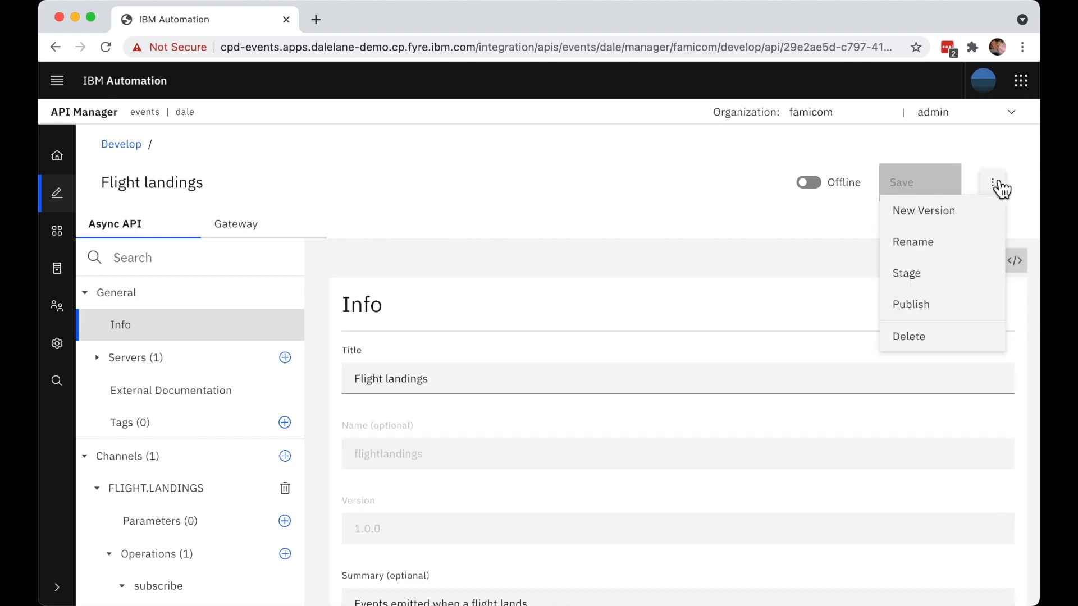
left_click(957, 308)
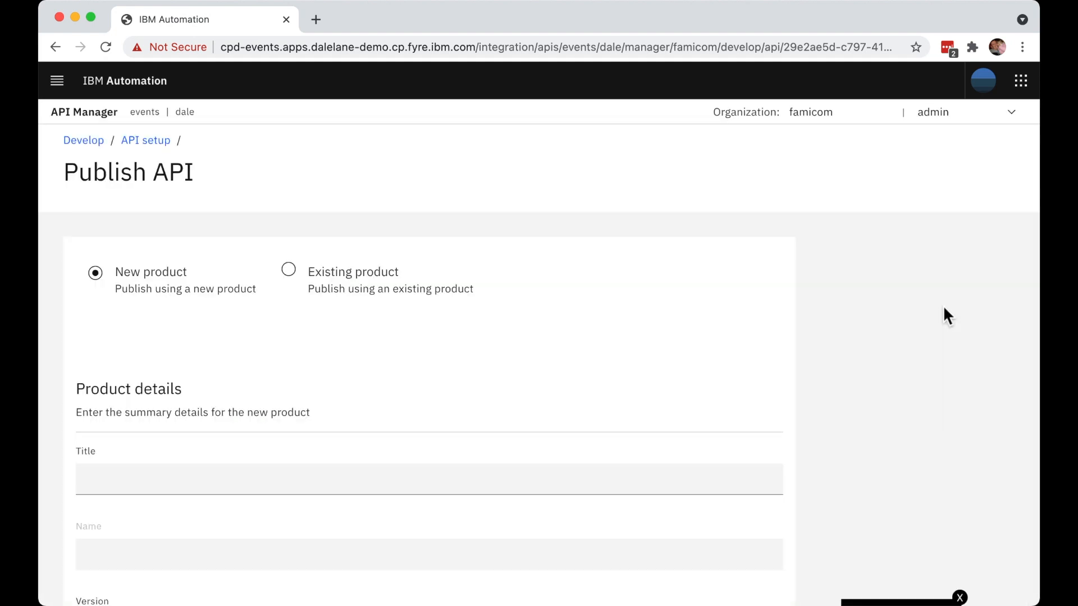
left_click(387, 296)
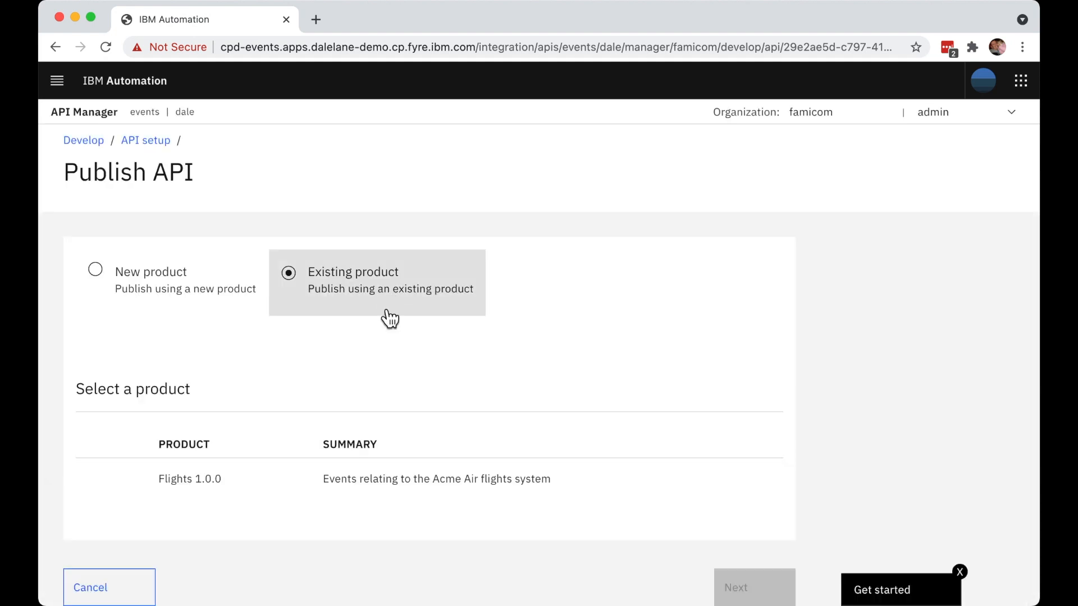
left_click(393, 493)
scroll(397, 492, "down", 1)
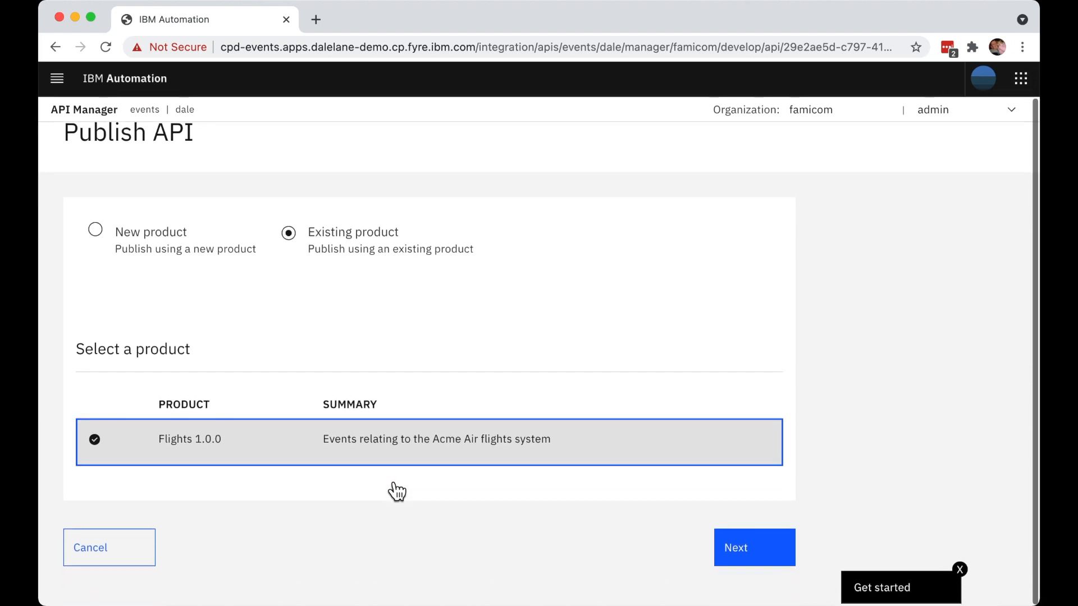
left_click(767, 554)
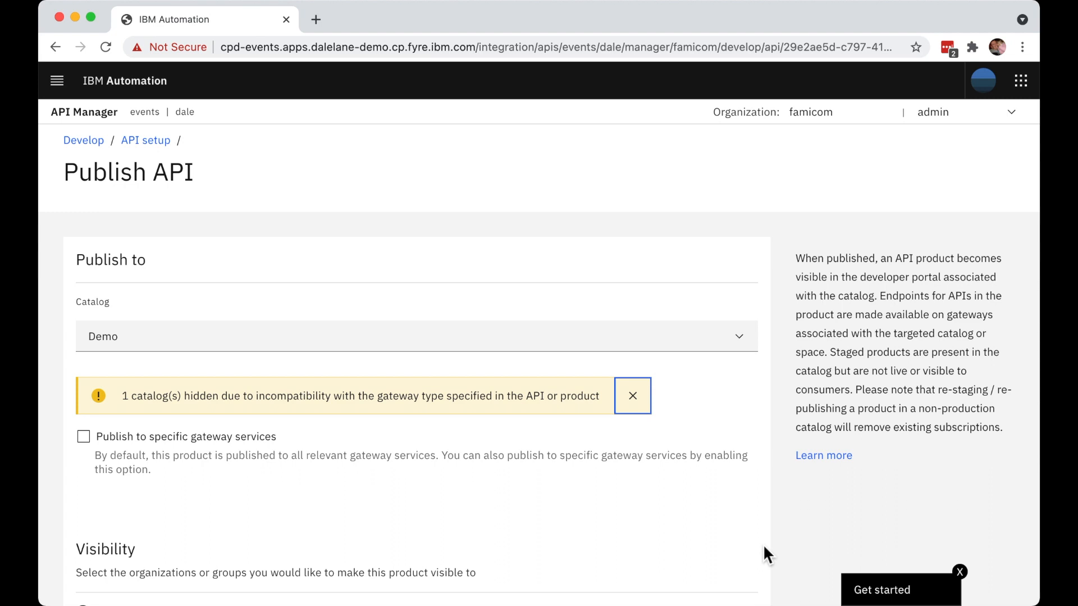
- Publish the product to the Demo catalog with Public visibility and Authenticated subscribability
scroll(764, 547, "down", 5)
scroll(764, 547, "down", 3)
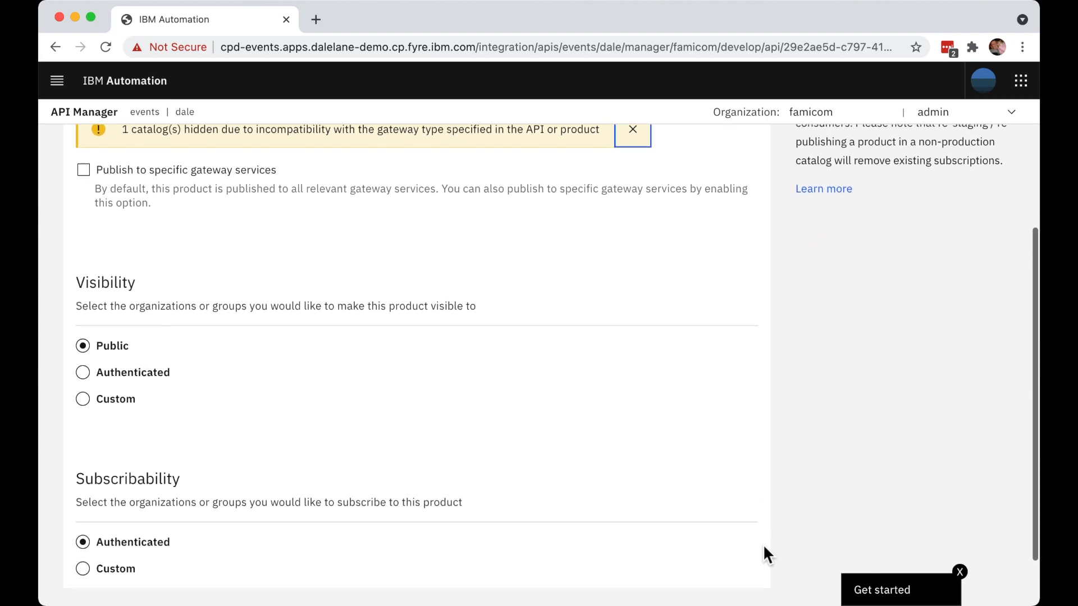
left_click(724, 570)
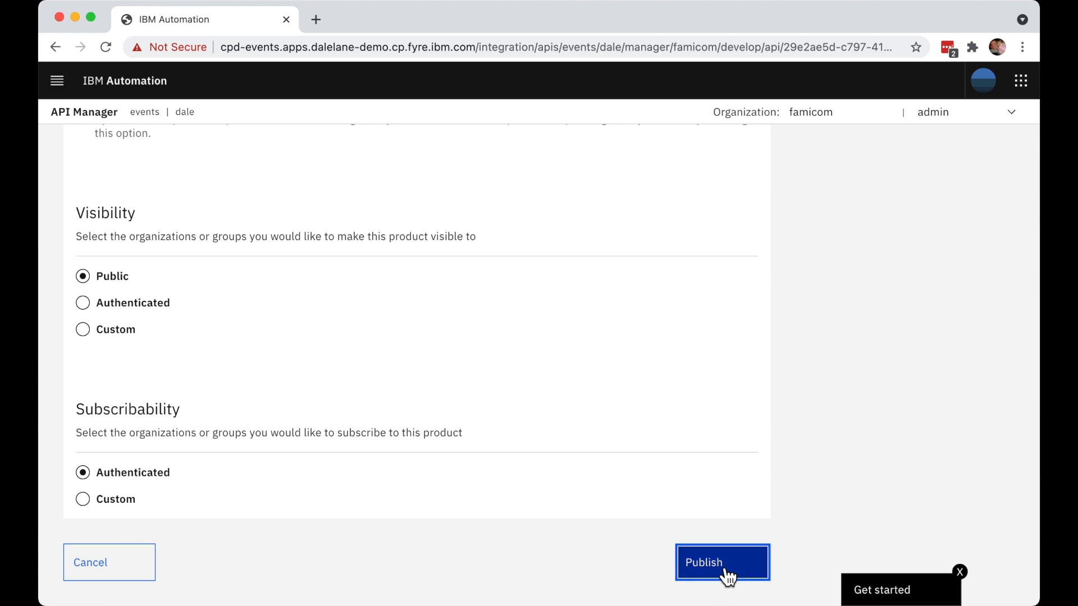